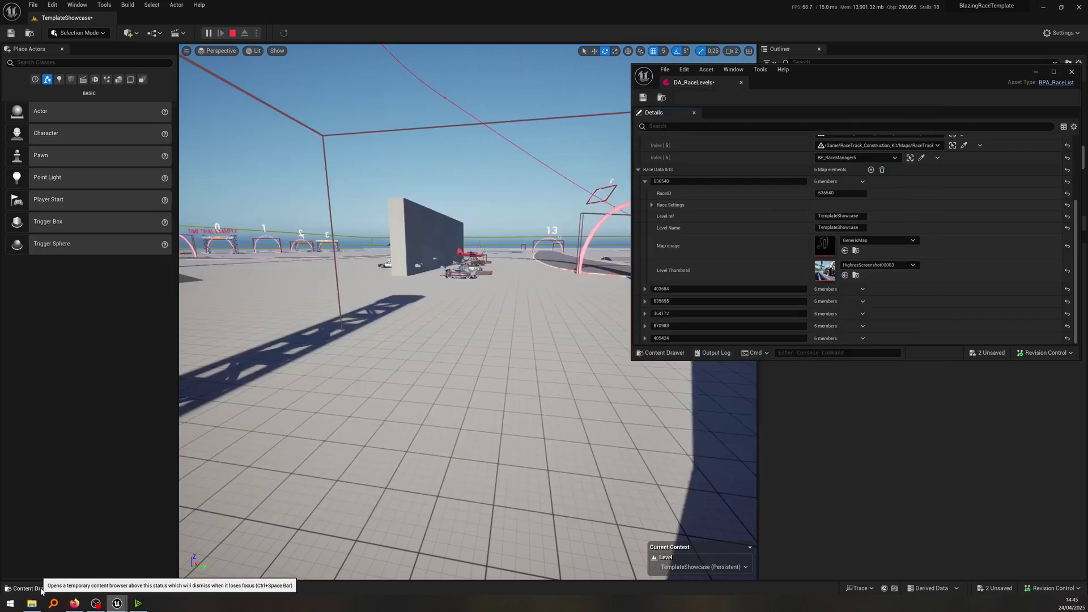
# Open the DA_FreeroamLevels data asset from the BlazingRaceTemplate Blueprints/Misc folder.
pyautogui.scroll(5, 91, 401)
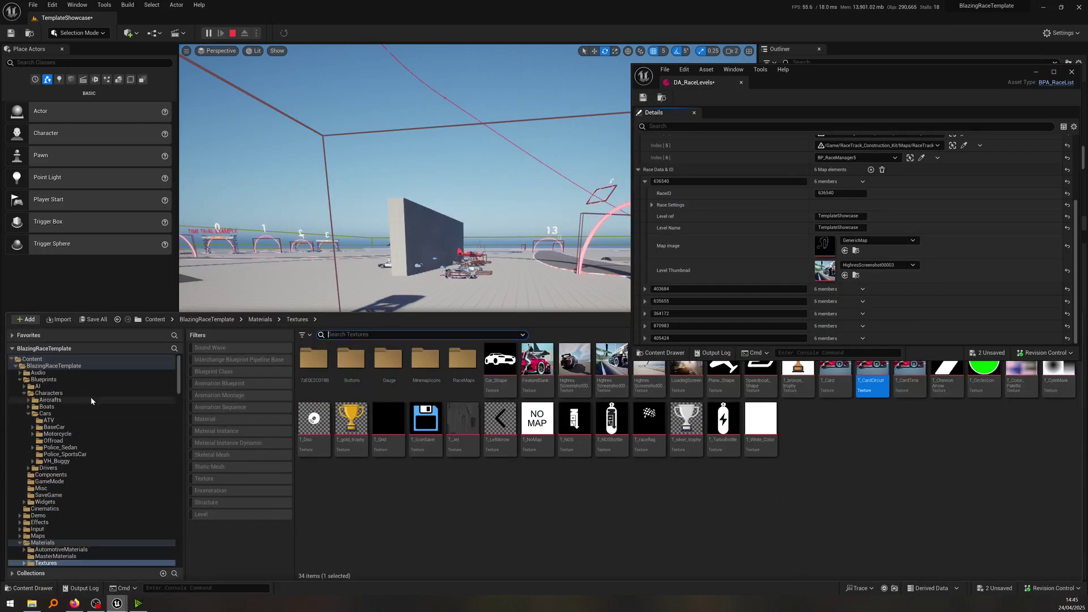
pyautogui.click(76, 368)
pyautogui.doubleClick(349, 391)
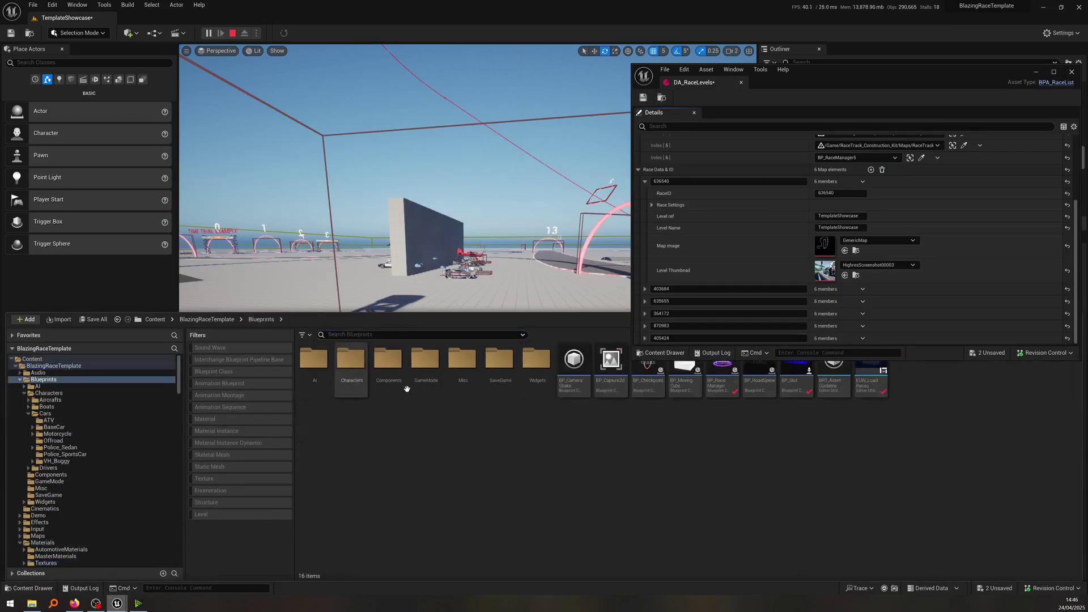
pyautogui.doubleClick(462, 374)
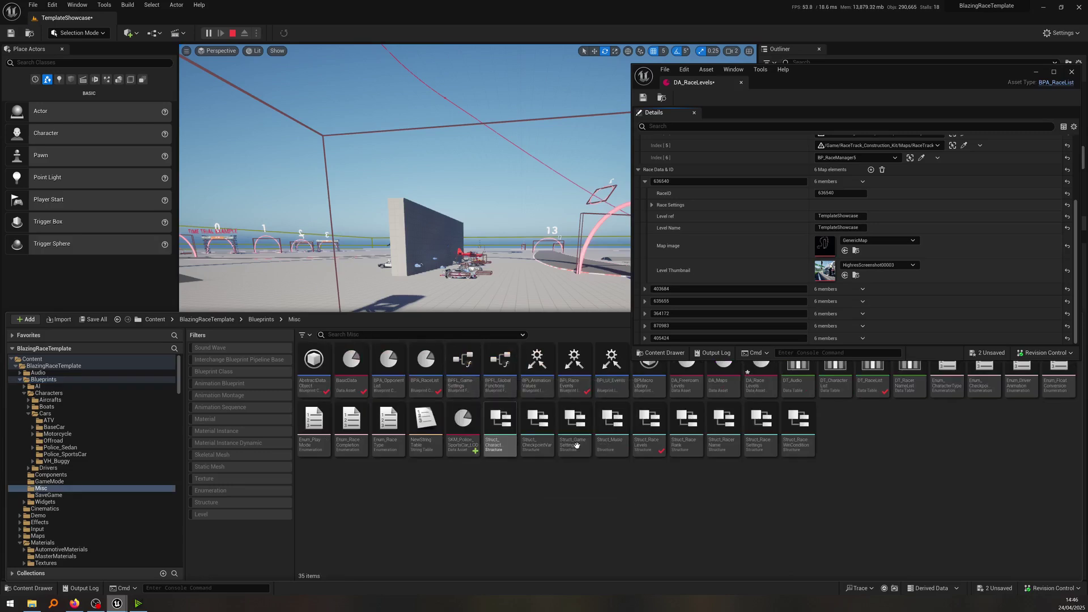
pyautogui.doubleClick(756, 382)
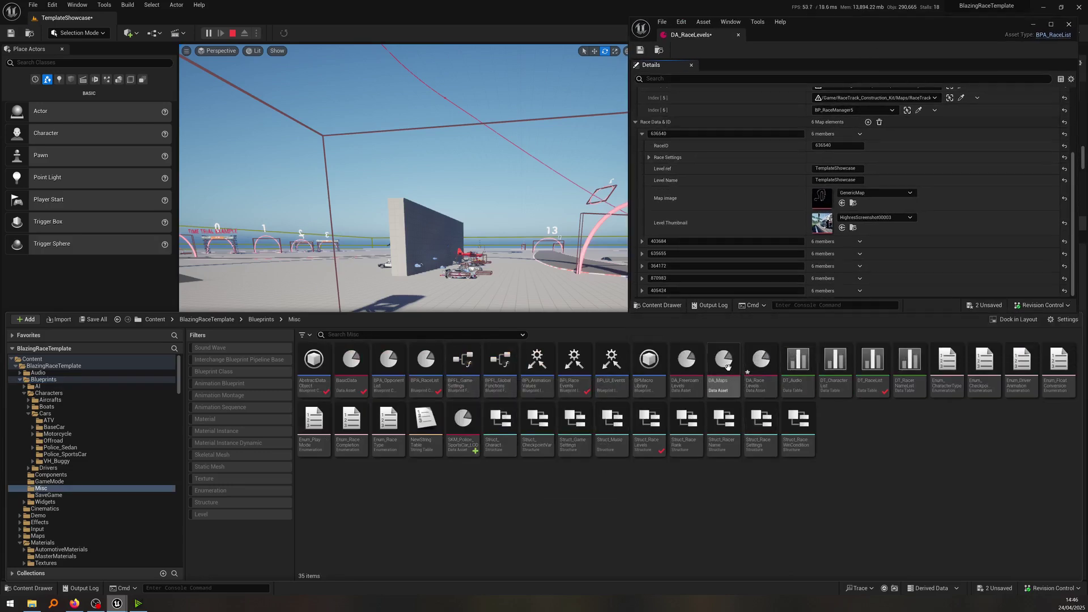
pyautogui.click(766, 378)
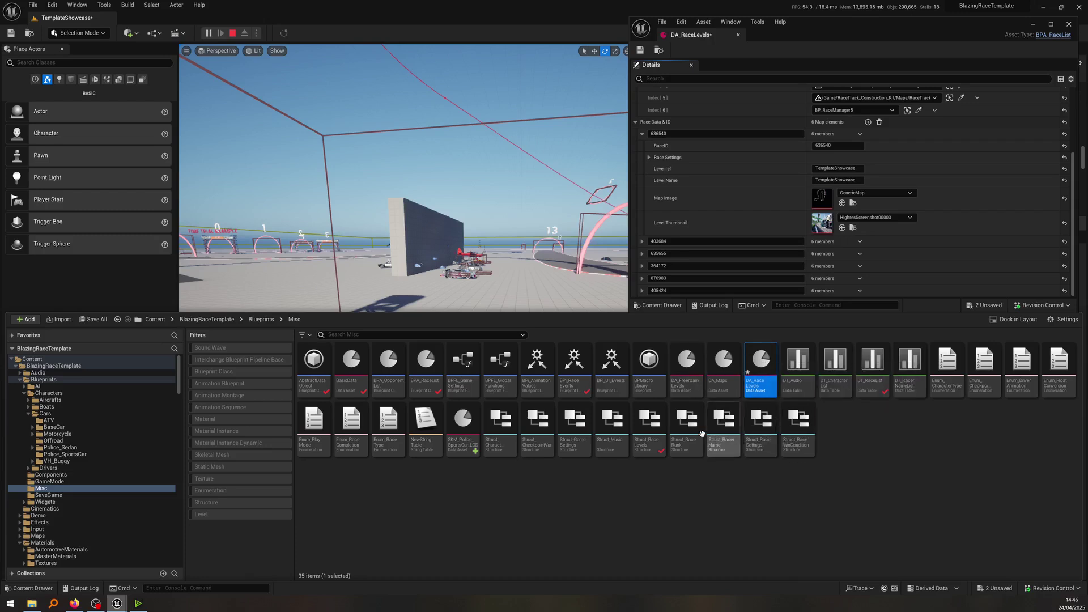
pyautogui.click(695, 384)
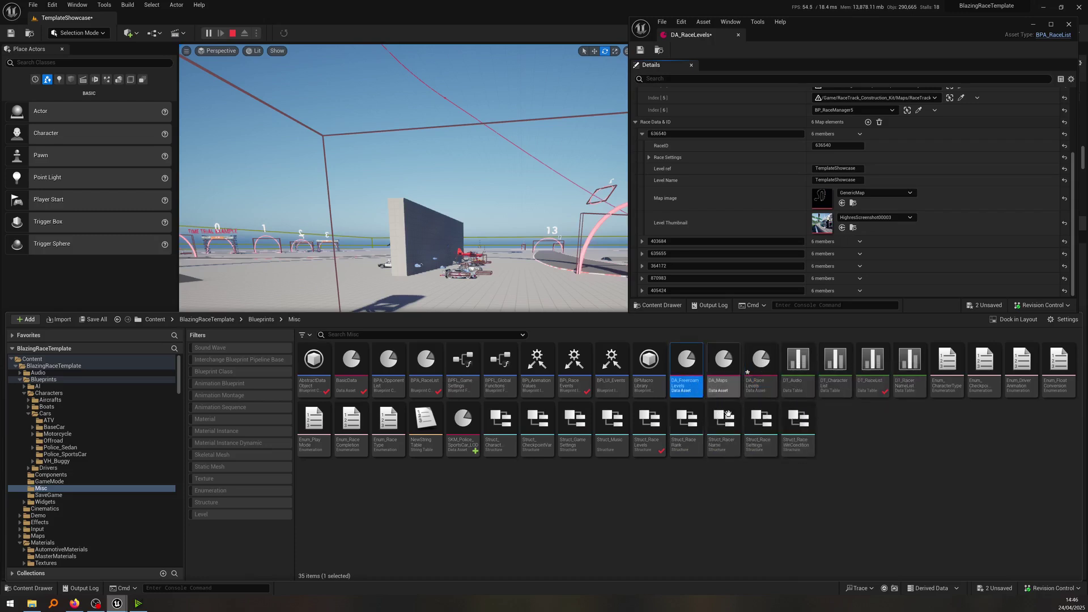
pyautogui.doubleClick(689, 377)
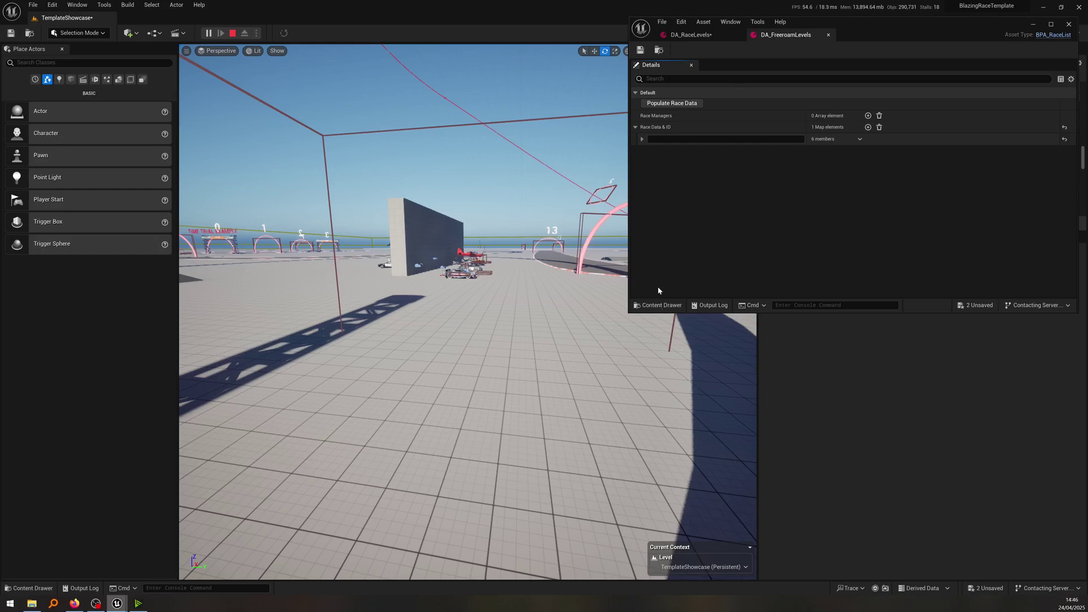
# Return to the DA_RaceLevels asset and collapse its Race Managers and Race Data & ID lists.
pyautogui.click(717, 35)
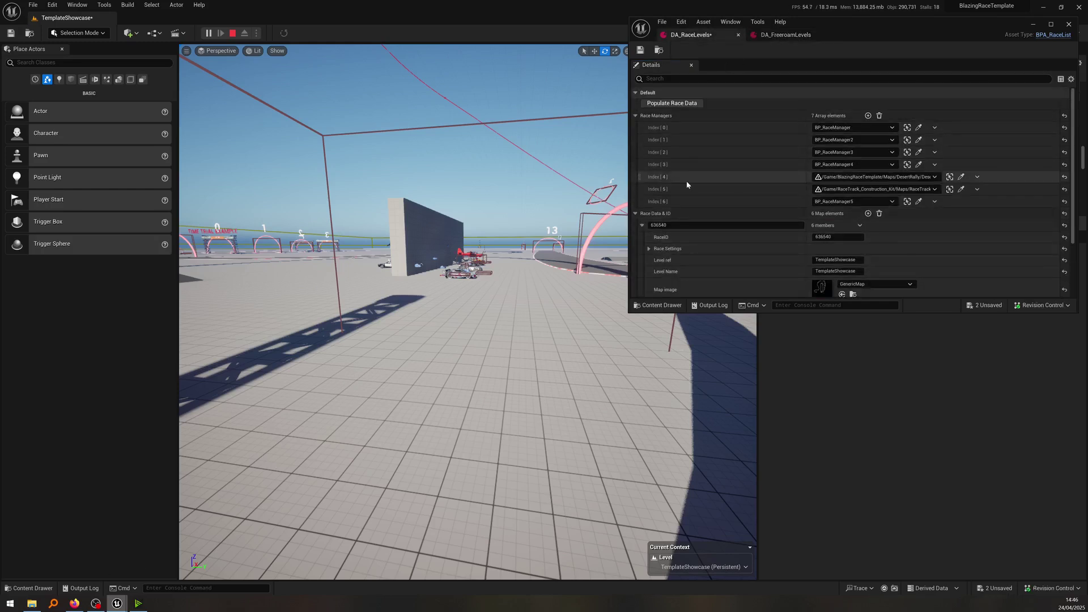
pyautogui.click(636, 215)
pyautogui.click(655, 115)
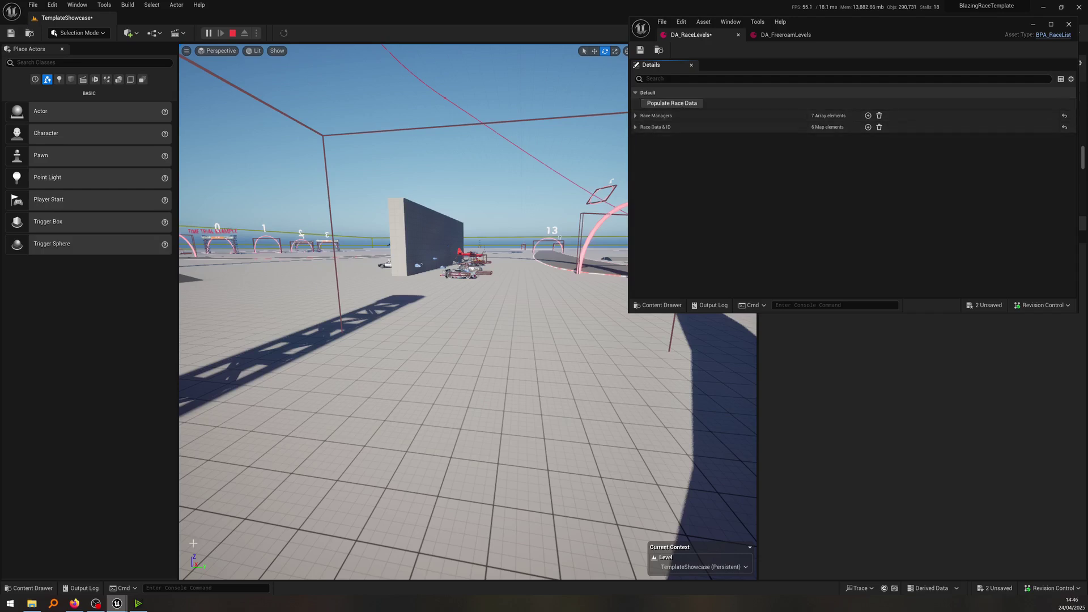
# View the race cards on the Select Race screen of the running game preview and close the preview.
pyautogui.moveTo(116, 604)
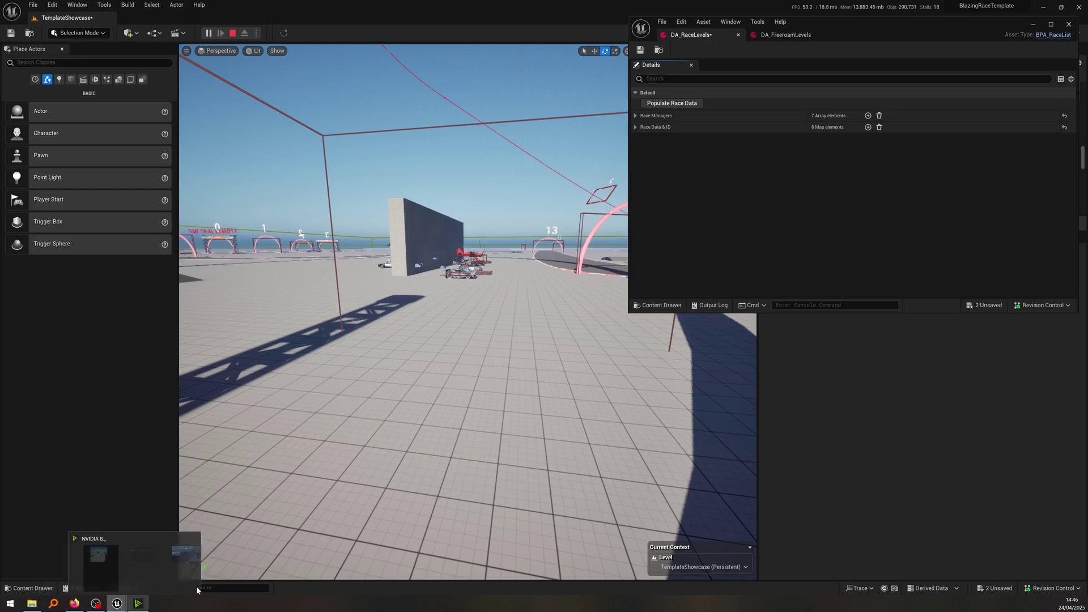
pyautogui.click(215, 564)
pyautogui.click(279, 206)
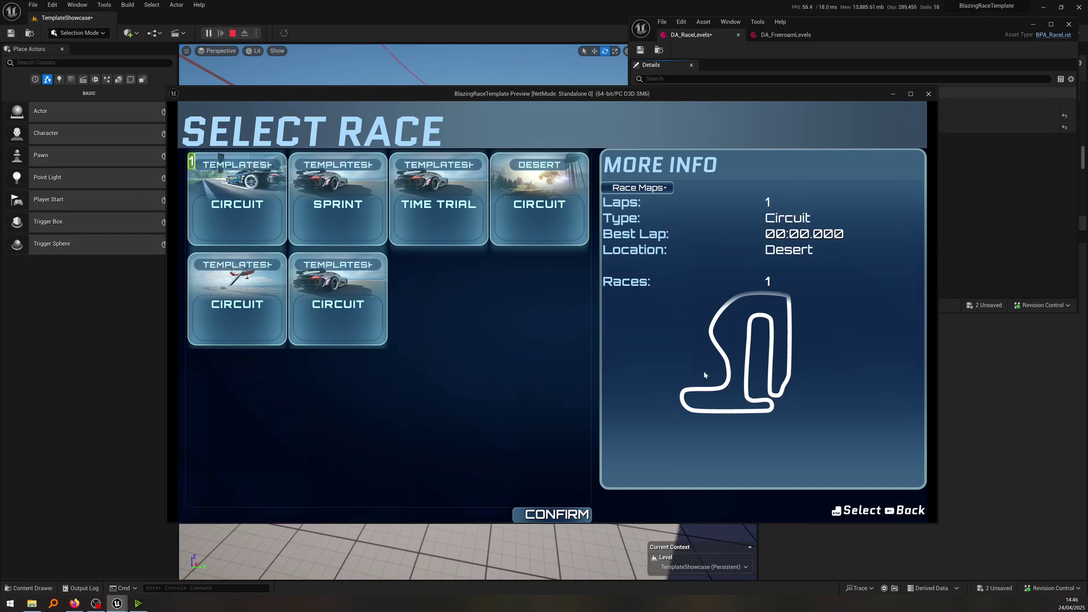
pyautogui.click(929, 95)
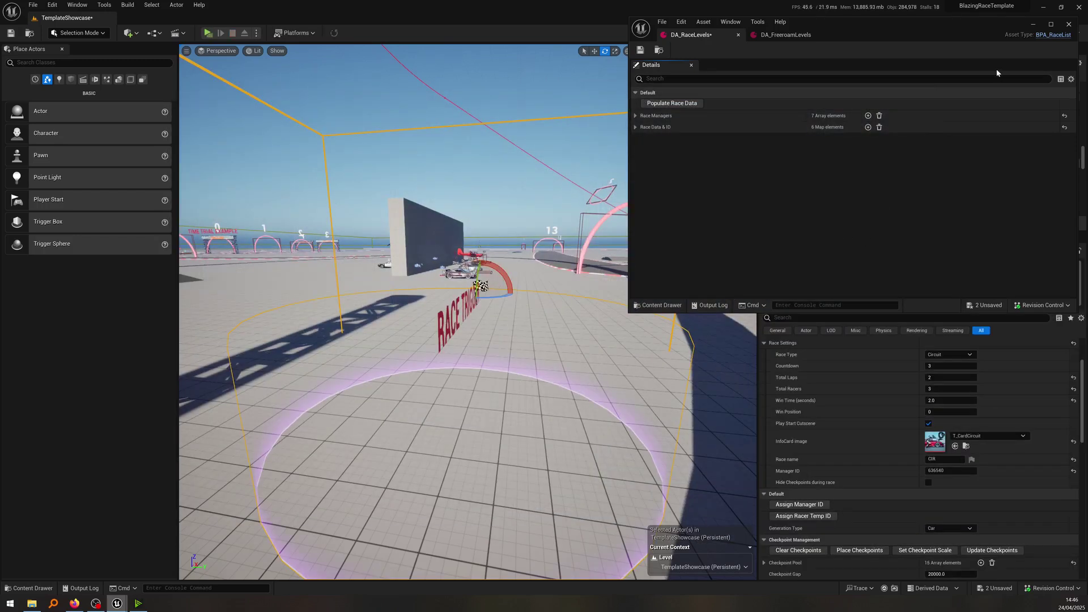
# Expand Race Managers and Race Data & ID in DA_RaceLevels and review the members of the 636540 race entry.
pyautogui.click(635, 117)
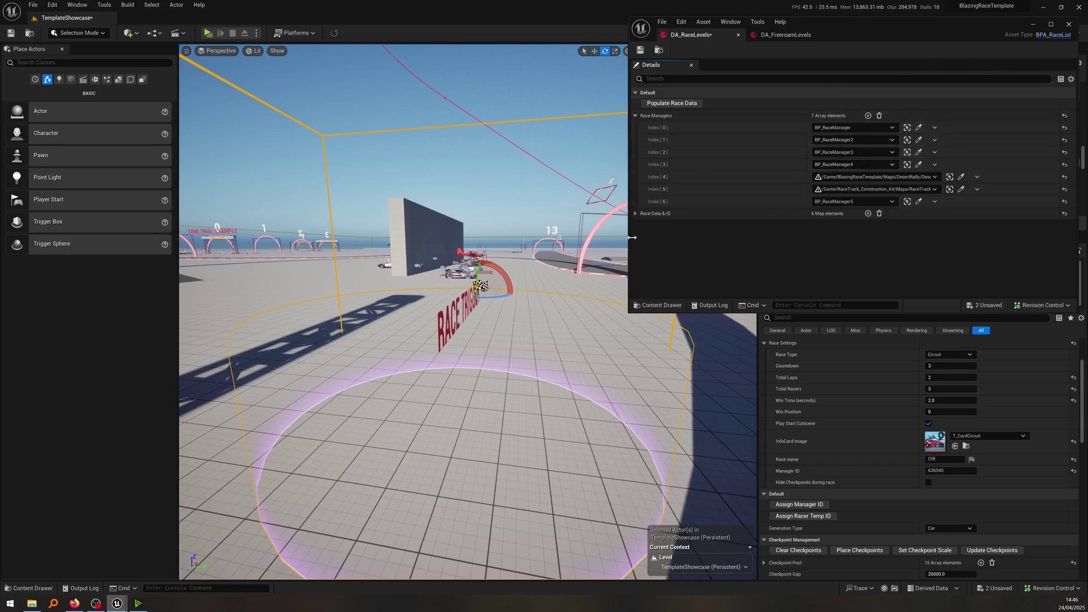
pyautogui.click(635, 213)
pyautogui.click(642, 226)
pyautogui.scroll(-2, 822, 243)
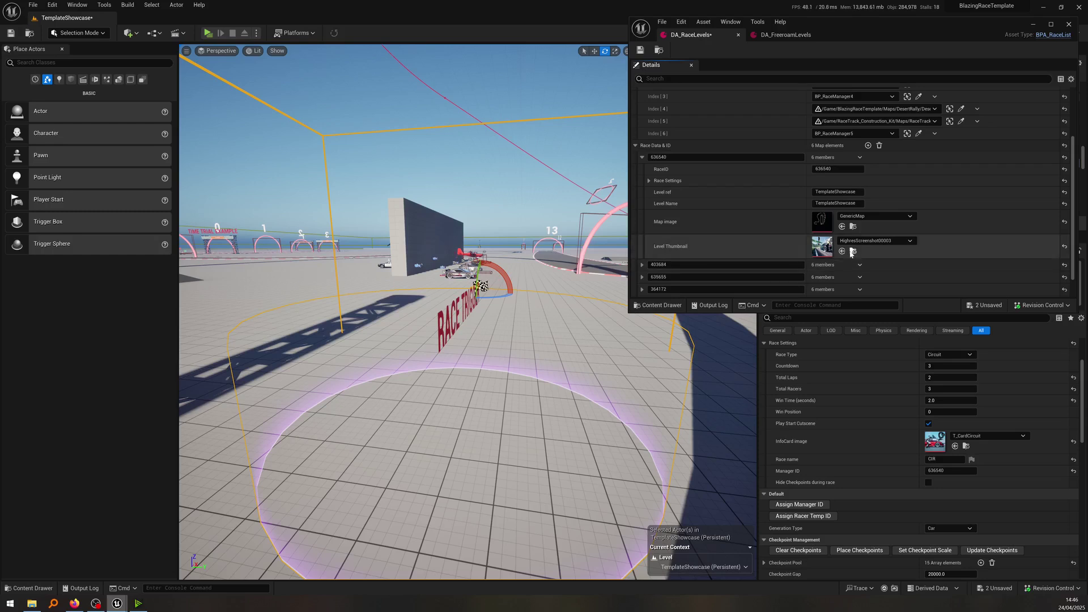
pyautogui.scroll(1, 737, 238)
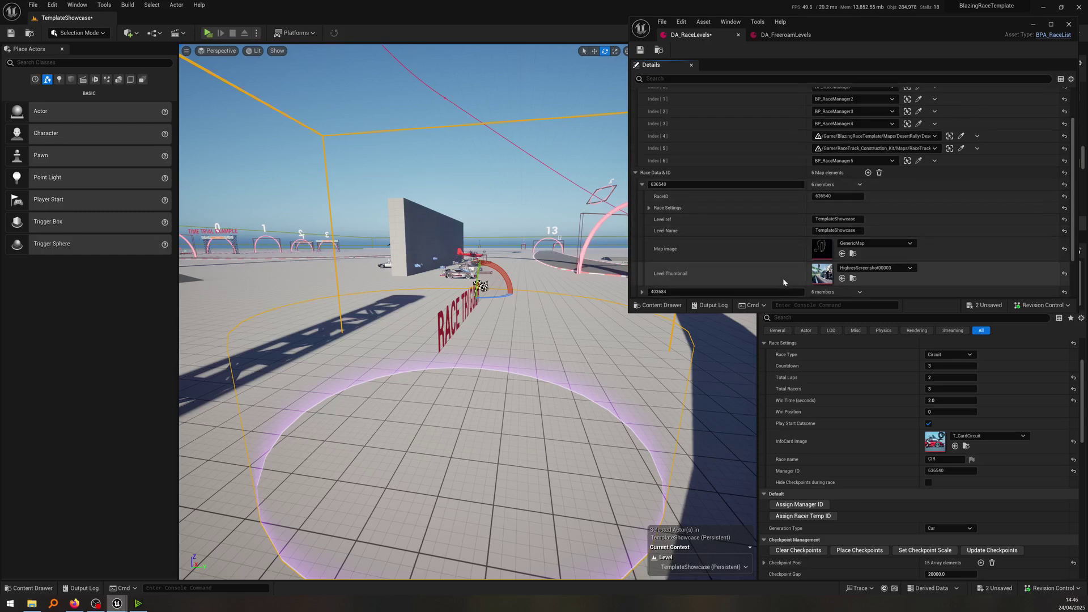
pyautogui.scroll(1, 858, 203)
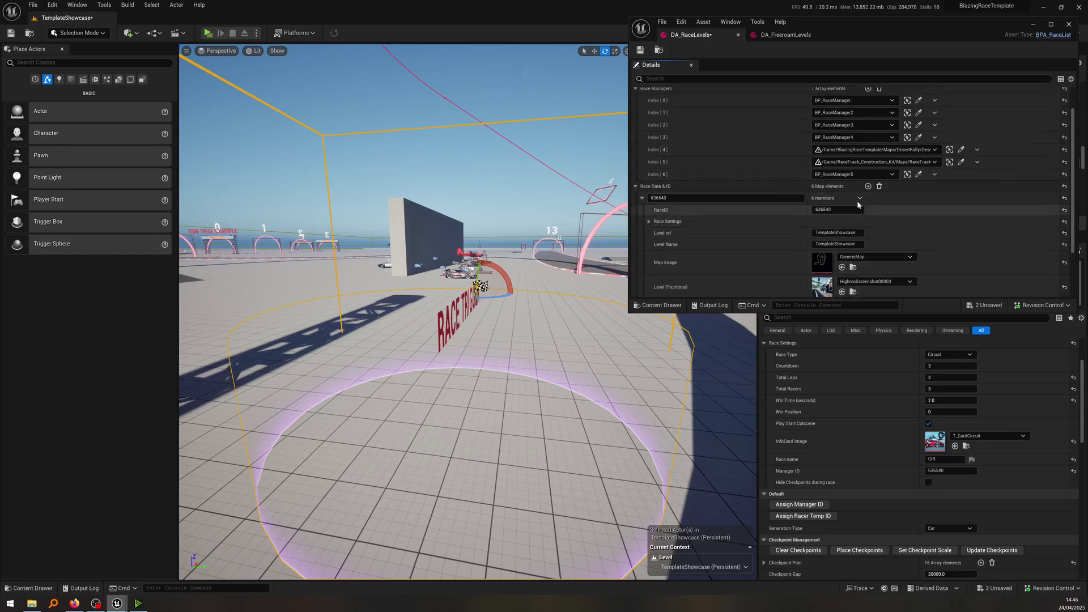
# Delete BP_RaceManager from the Race Managers array and the 636540 entry from Race Data & ID.
pyautogui.scroll(2, 857, 202)
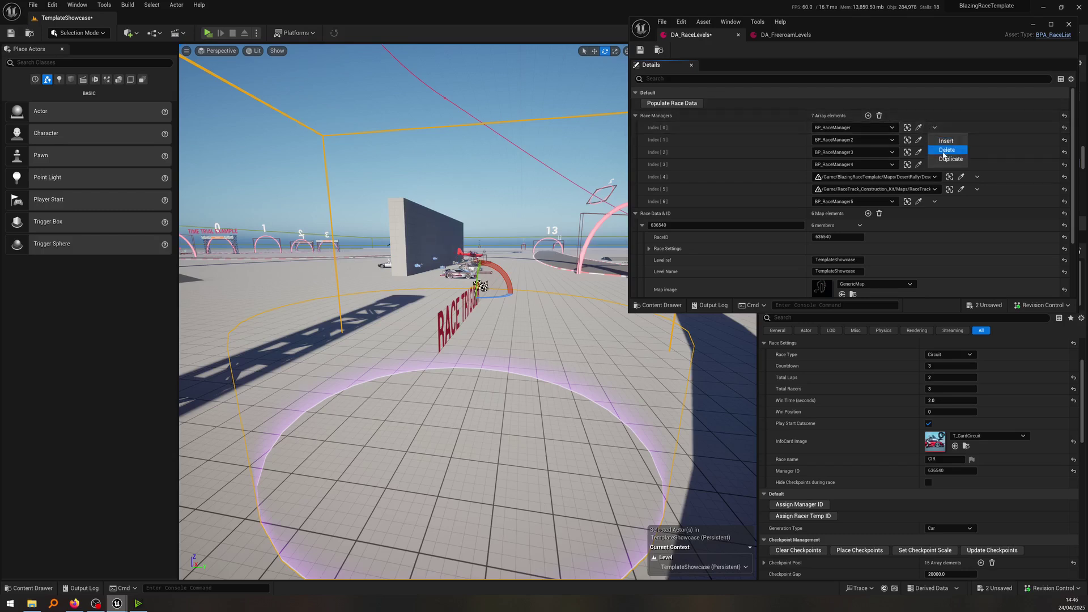
pyautogui.click(944, 150)
pyautogui.scroll(-5, 857, 151)
pyautogui.click(859, 145)
pyautogui.click(880, 162)
pyautogui.scroll(3, 682, 207)
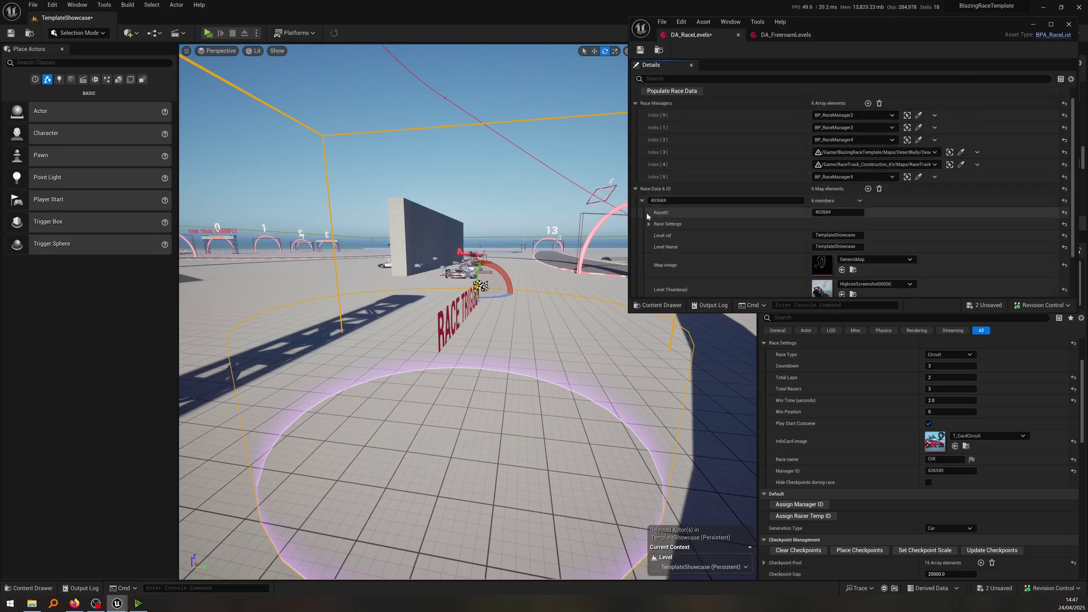
pyautogui.click(642, 200)
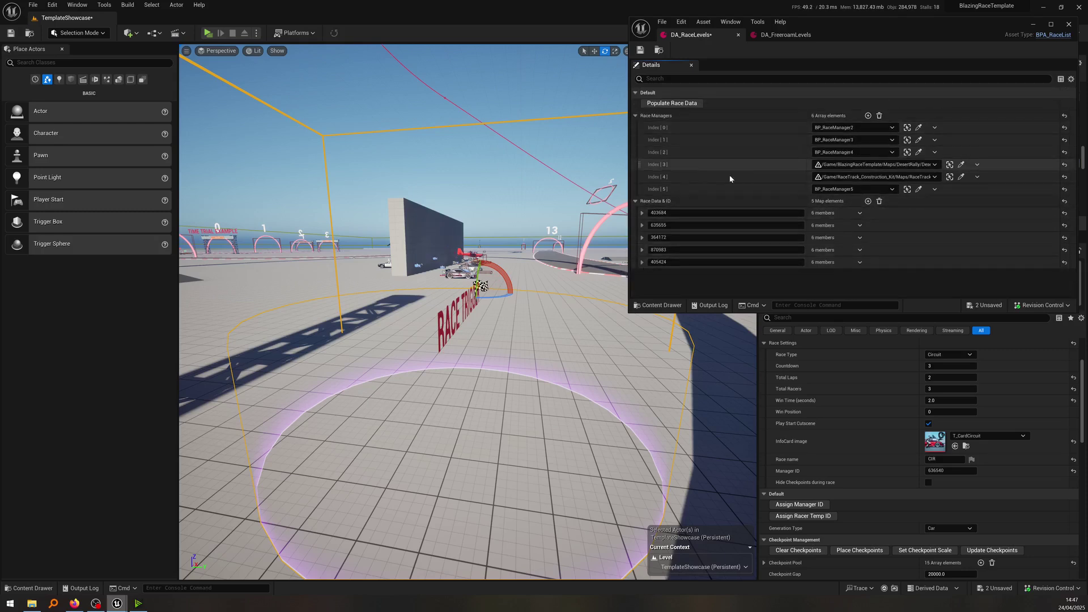
# Add an element to the Race Managers array and assign BP_RaceManager to it.
pyautogui.moveTo(549, 201); pyautogui.dragTo(548, 201, button='right')
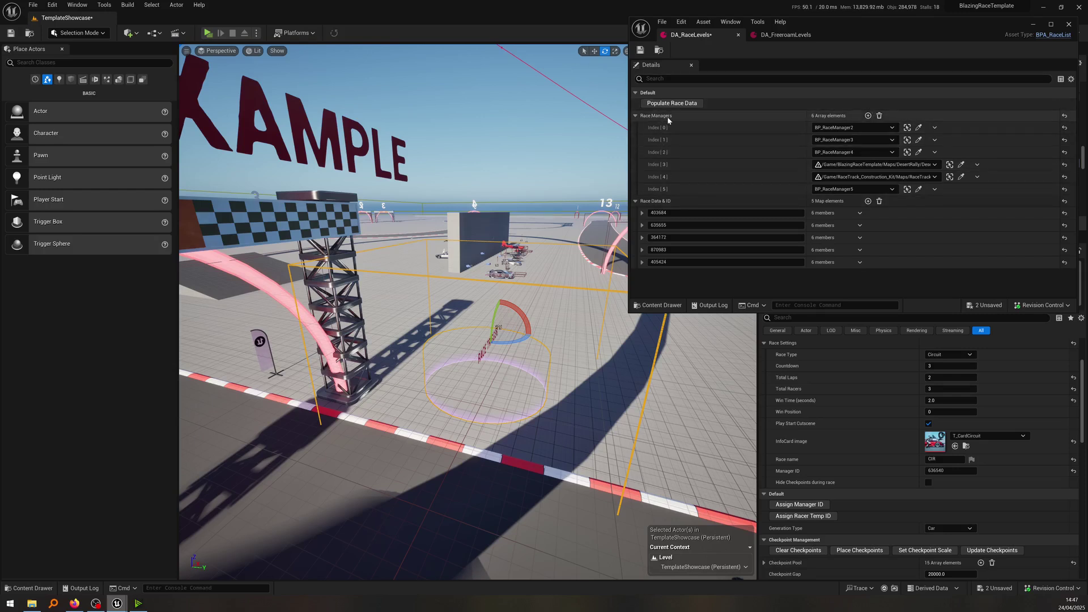
pyautogui.click(868, 115)
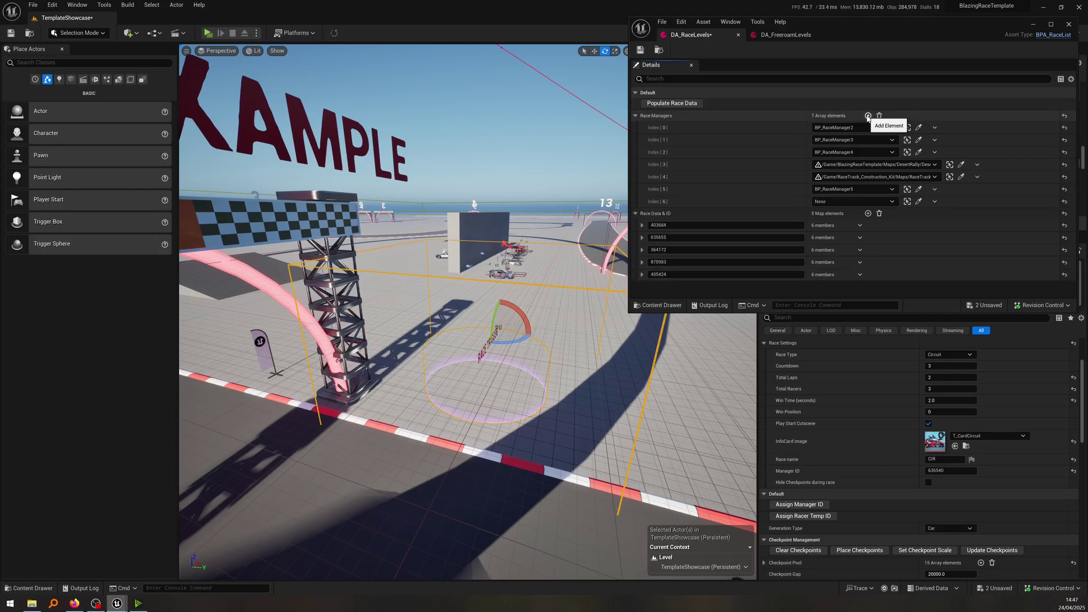
pyautogui.click(851, 201)
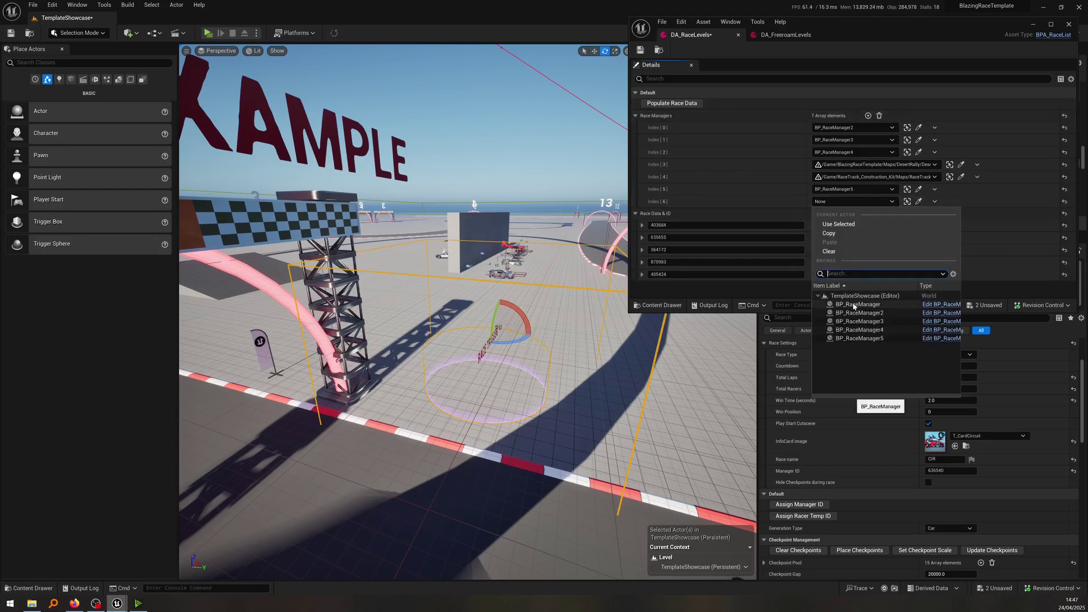
pyautogui.click(854, 305)
pyautogui.click(876, 203)
pyautogui.click(875, 204)
pyautogui.click(919, 201)
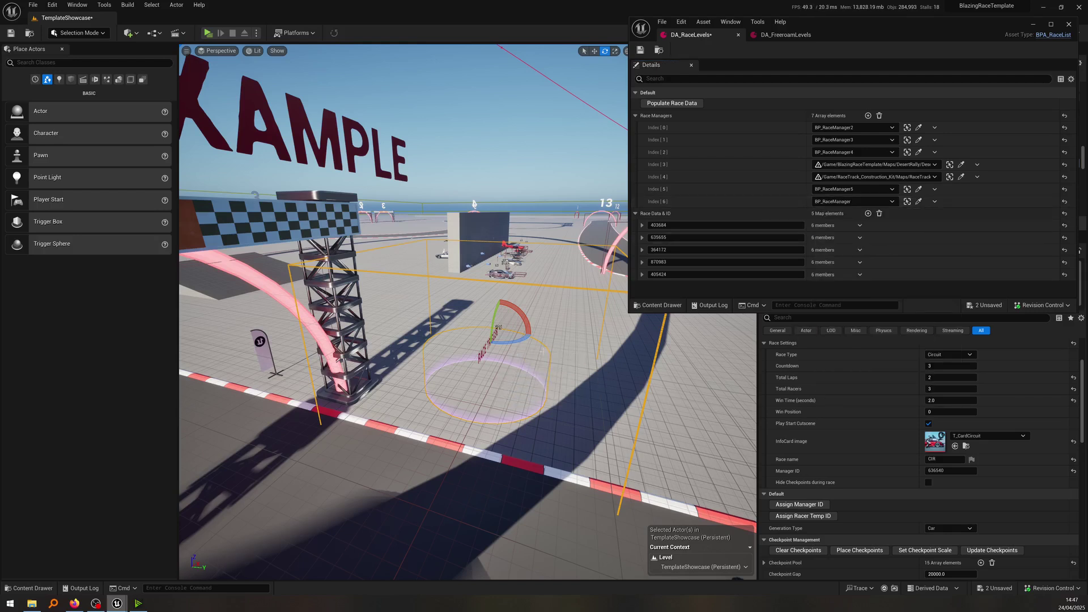
# Populate the race data of DA_RaceLevels from its Race Managers array.
pyautogui.moveTo(556, 313); pyautogui.dragTo(552, 278, button='right')
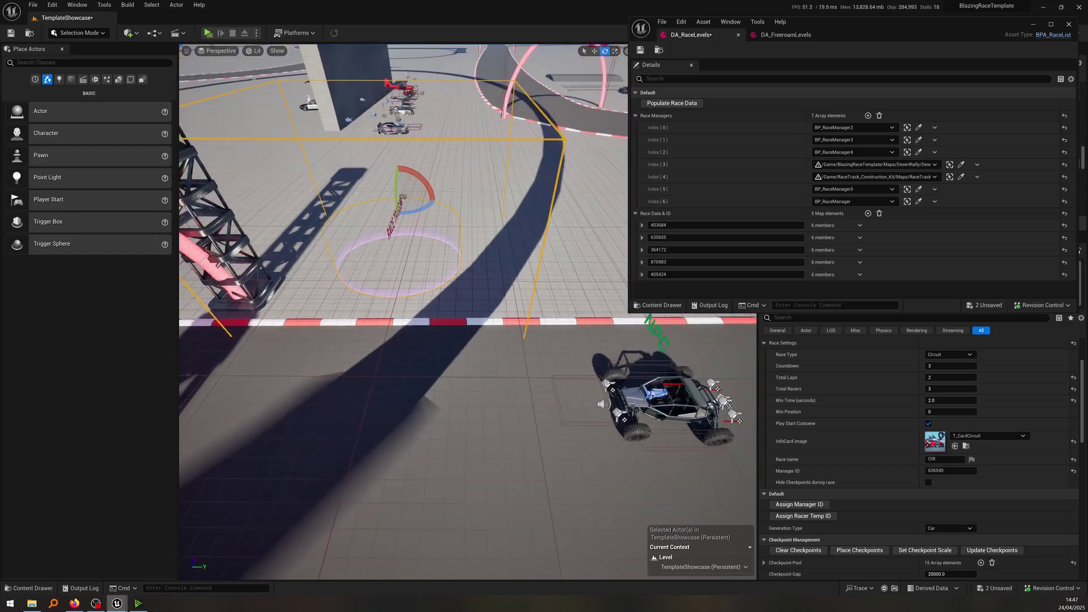
pyautogui.click(679, 104)
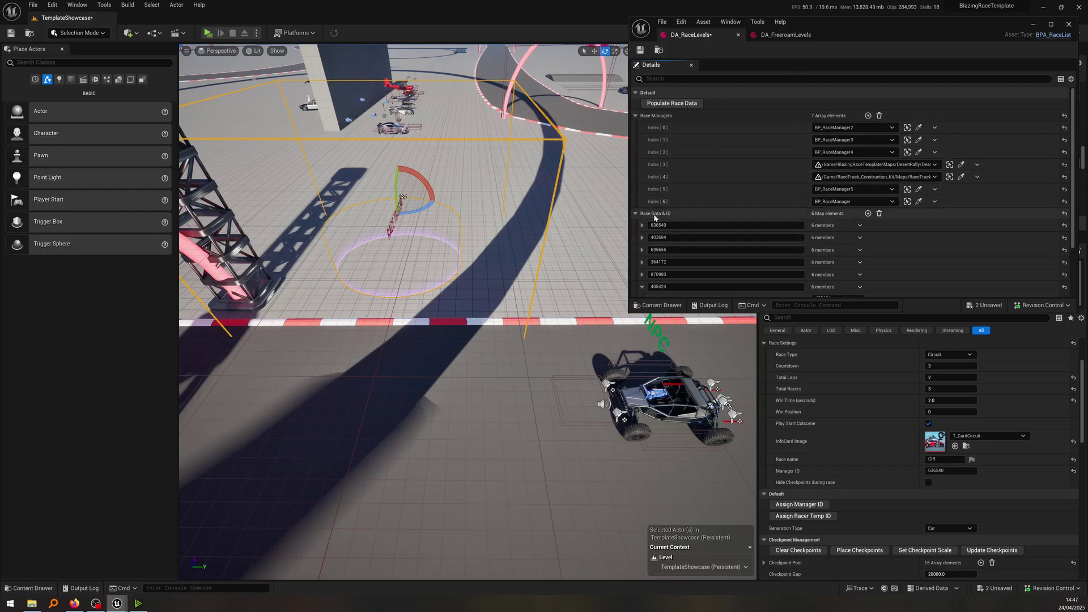
pyautogui.scroll(-3, 646, 221)
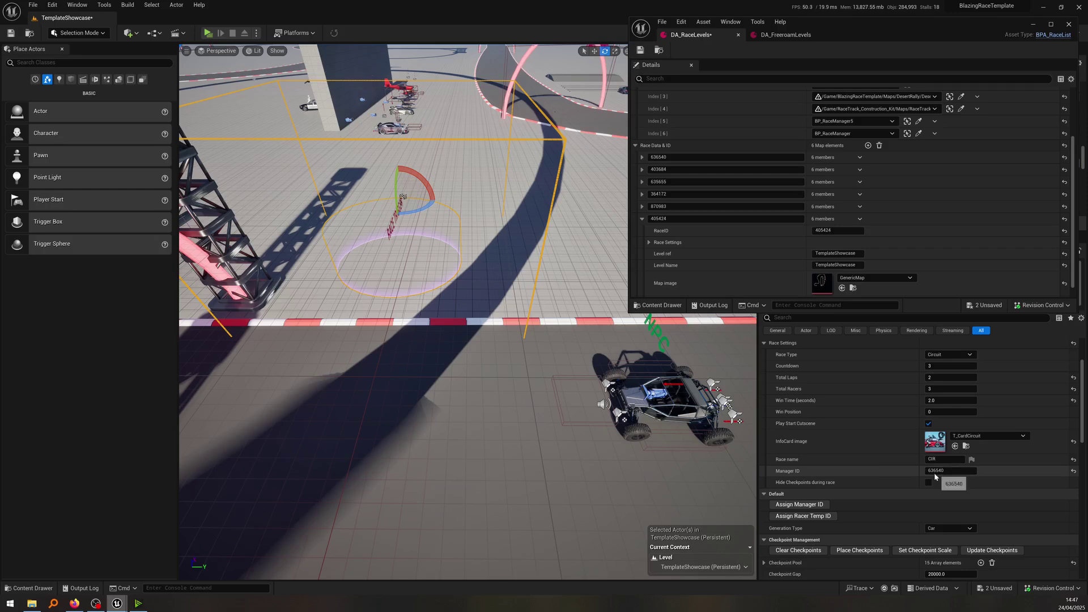
# Compare the race settings stored in the 636540 entry with those of the selected race manager in the level.
pyautogui.click(765, 344)
pyautogui.scroll(3, 772, 406)
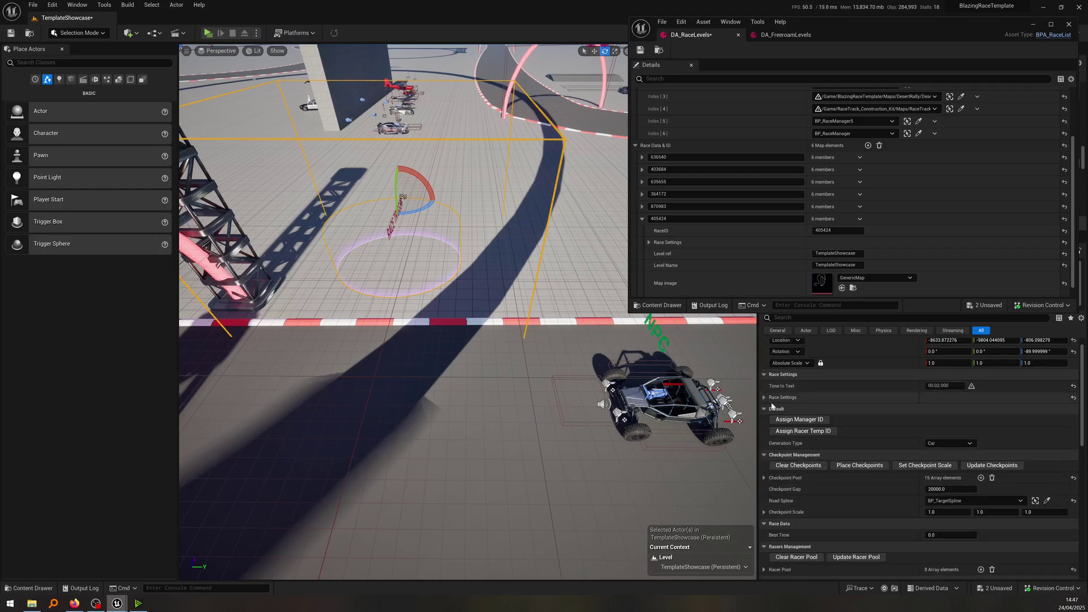
pyautogui.click(764, 398)
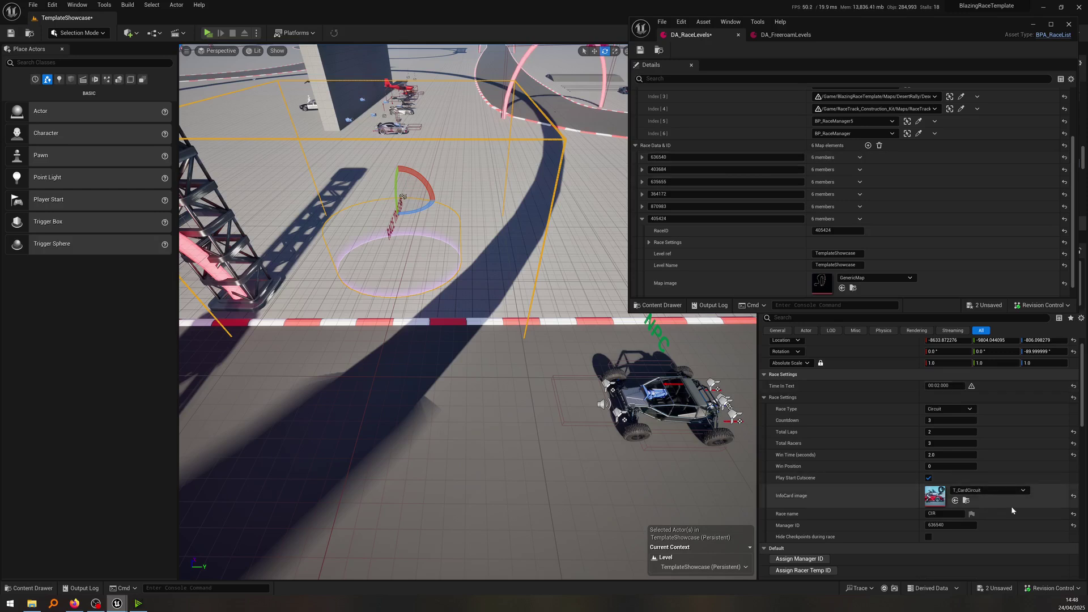
pyautogui.click(642, 157)
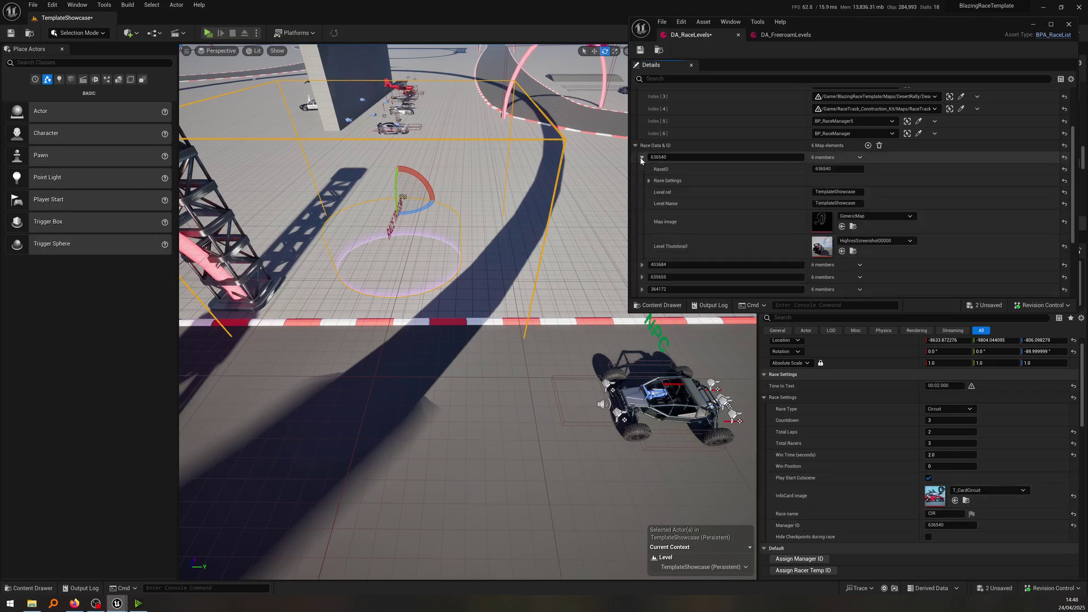
pyautogui.click(649, 181)
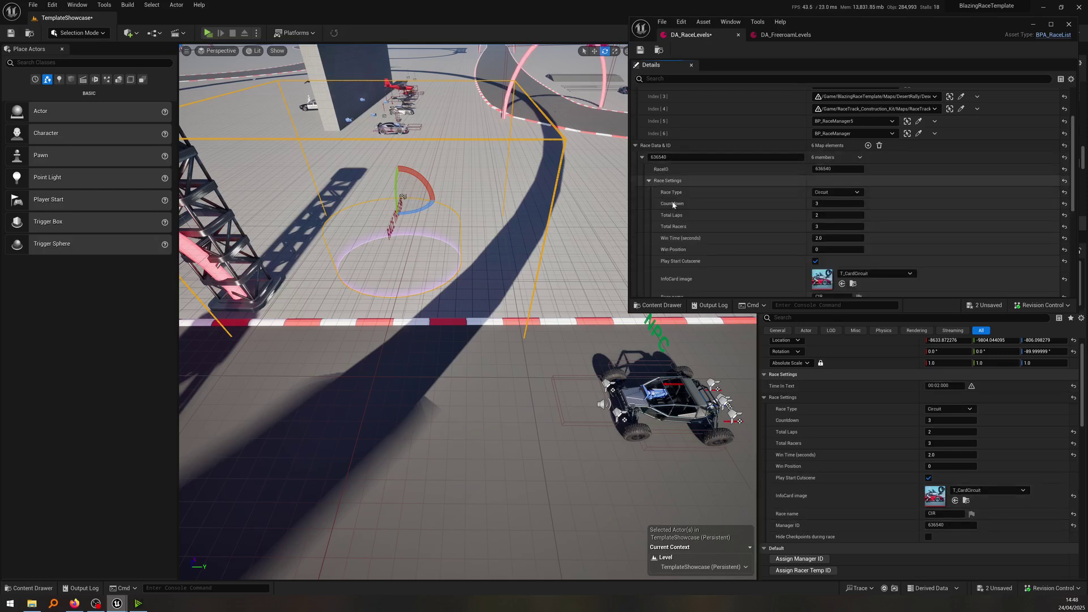
pyautogui.scroll(-2, 732, 239)
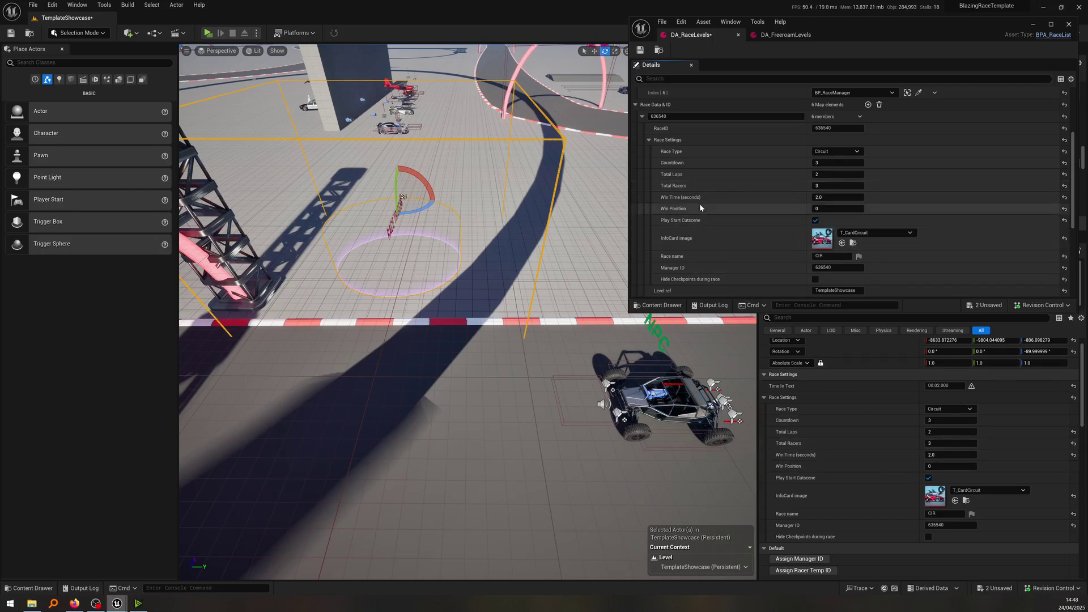
pyautogui.scroll(-2, 699, 184)
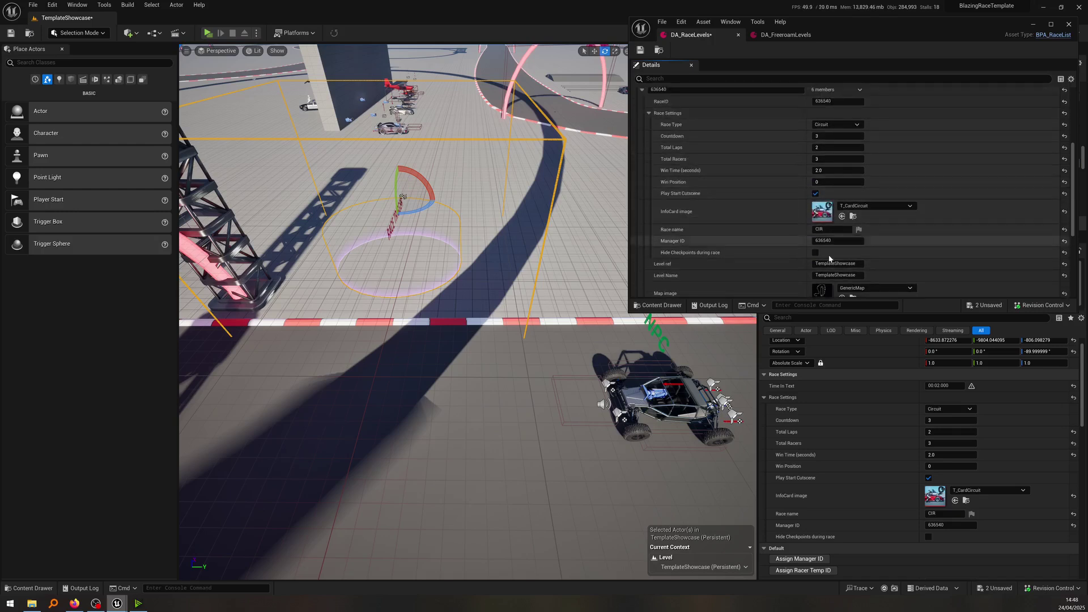
pyautogui.scroll(-2, 986, 433)
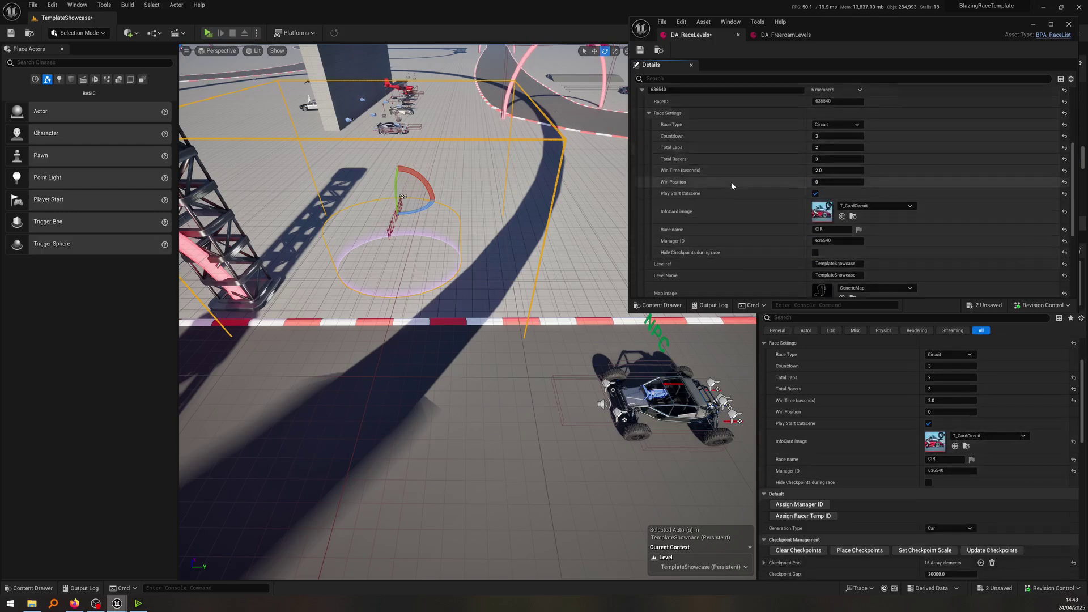
# Set Total Laps to 1 in the selected race manager's Race Settings.
pyautogui.scroll(1, 731, 181)
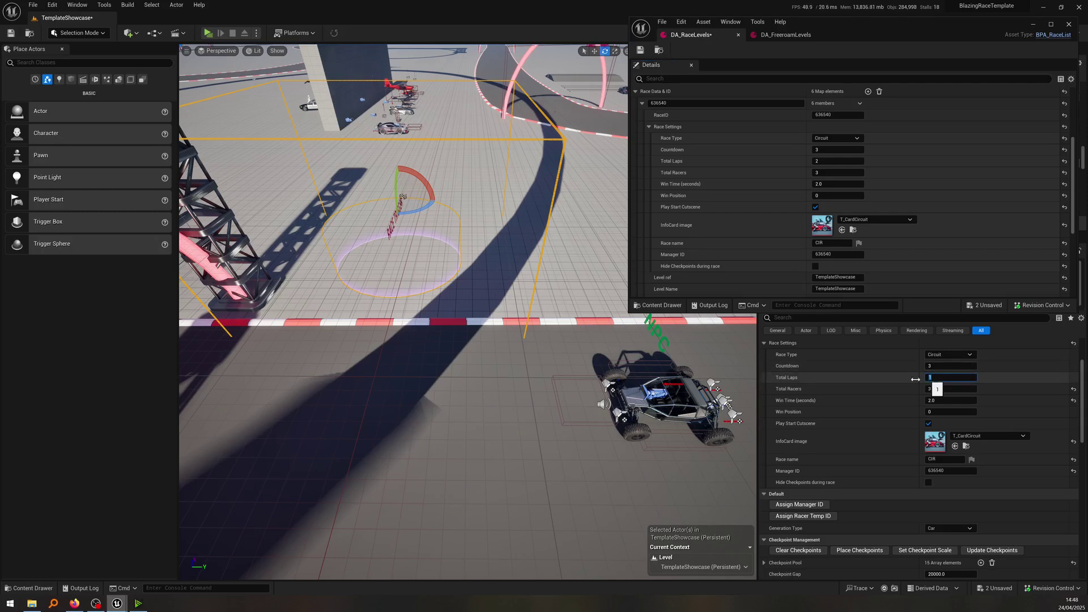
pyautogui.scroll(1, 899, 152)
pyautogui.scroll(5, 900, 152)
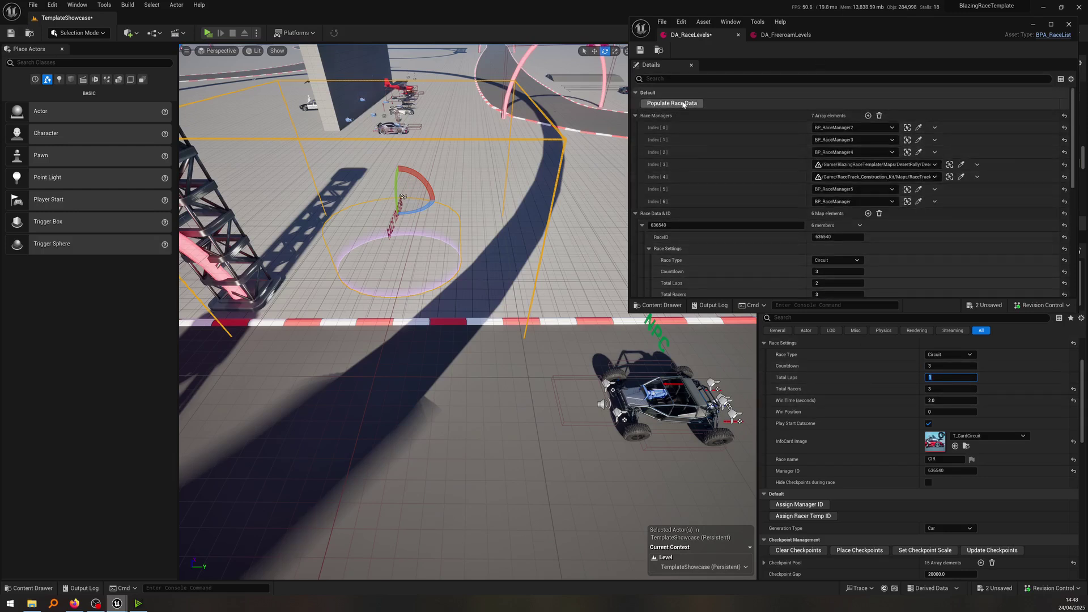
# Review the race settings, level name, map image and thumbnail stored in the 636540 entry of DA_RaceLevels.
pyautogui.scroll(-5, 752, 239)
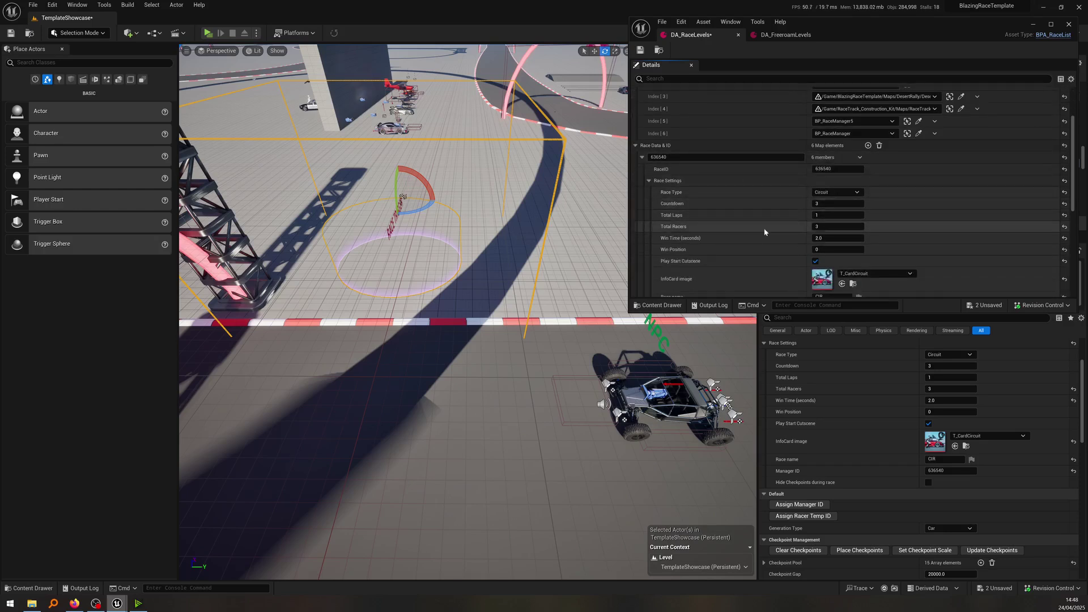
pyautogui.scroll(-8, 887, 226)
pyautogui.scroll(7, 889, 222)
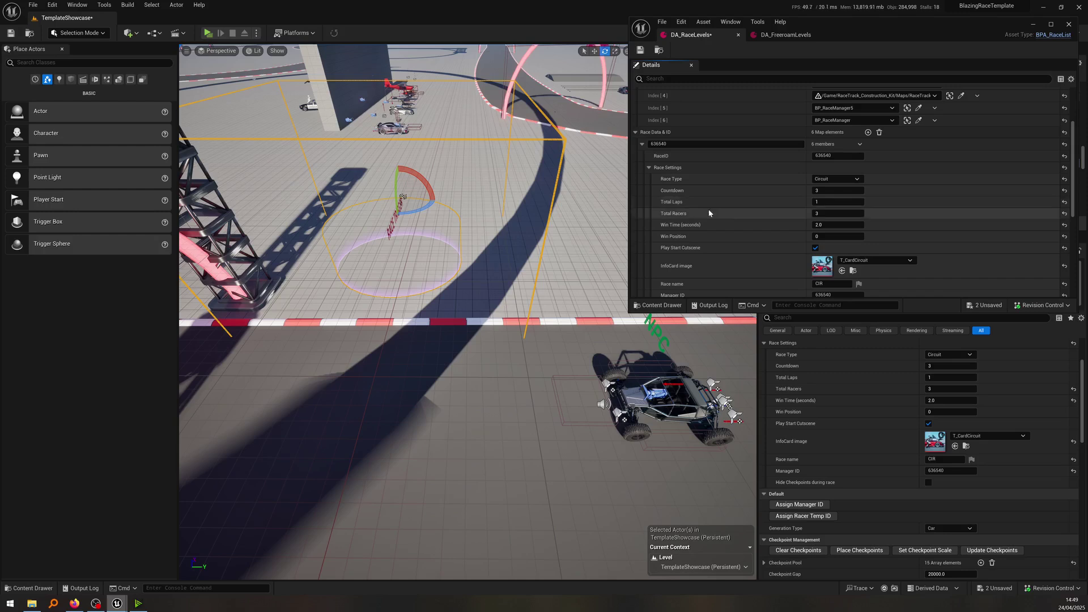
pyautogui.scroll(-4, 749, 193)
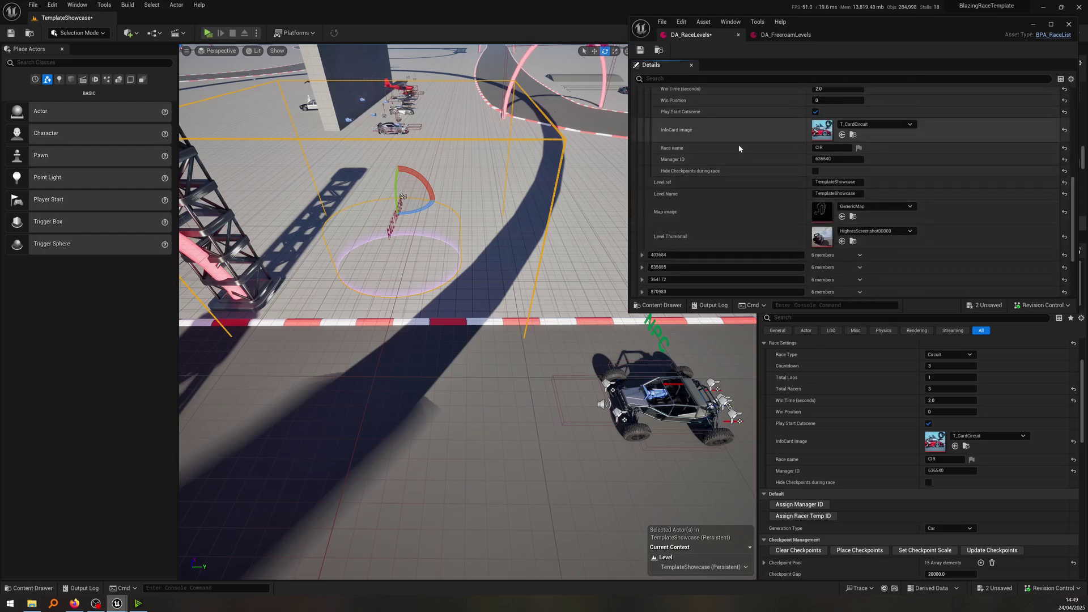
pyautogui.scroll(-1, 759, 181)
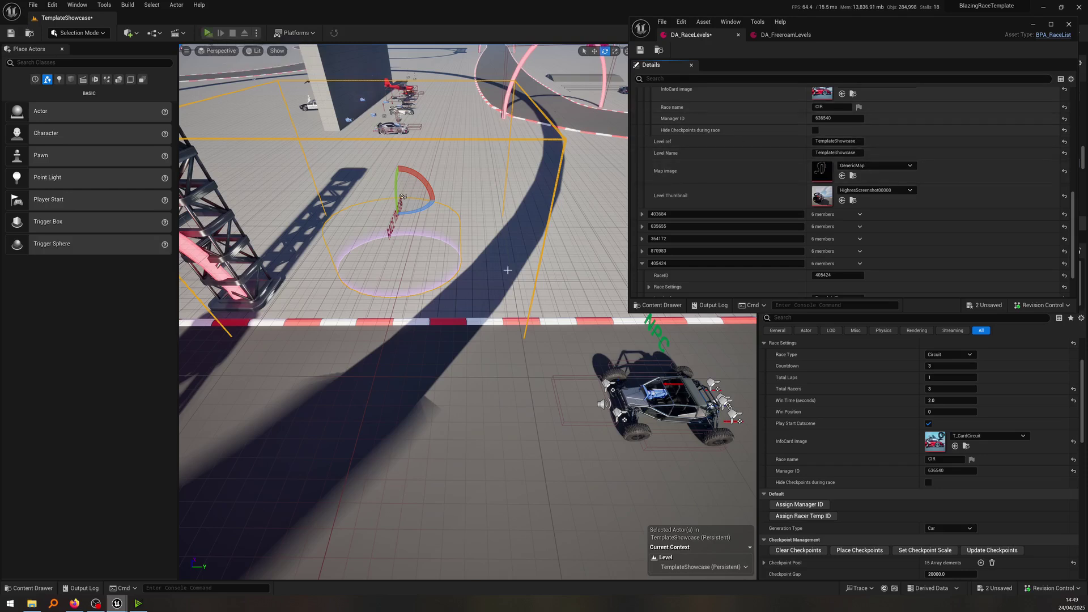
# Play the level in a preview window, return to its main menu and view the single-player race selection.
pyautogui.hotkey('alt', 'p')
pyautogui.press('p')
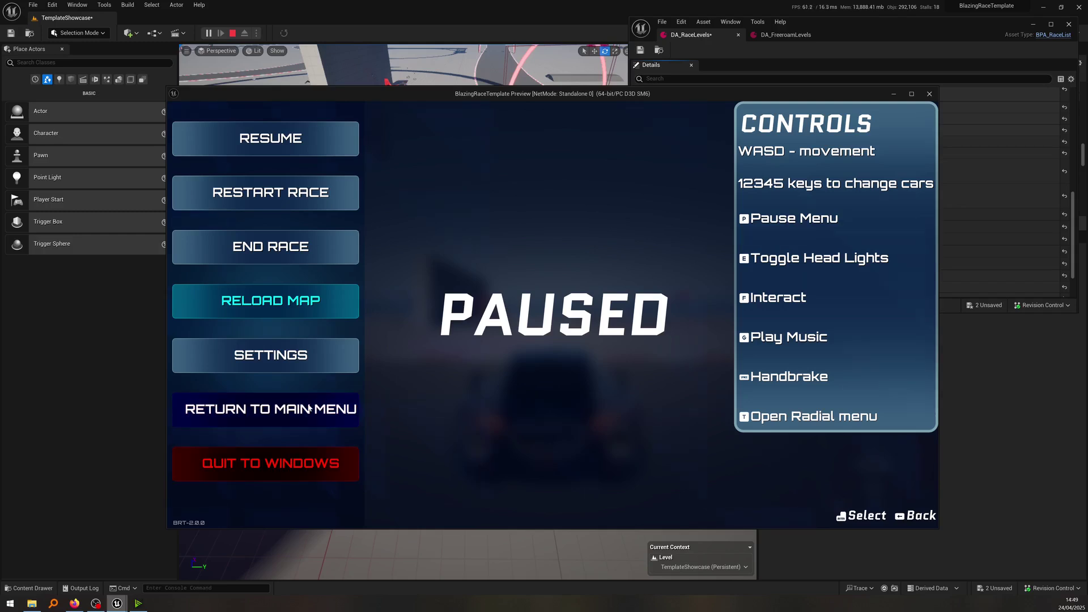
pyautogui.click(271, 409)
pyautogui.click(285, 150)
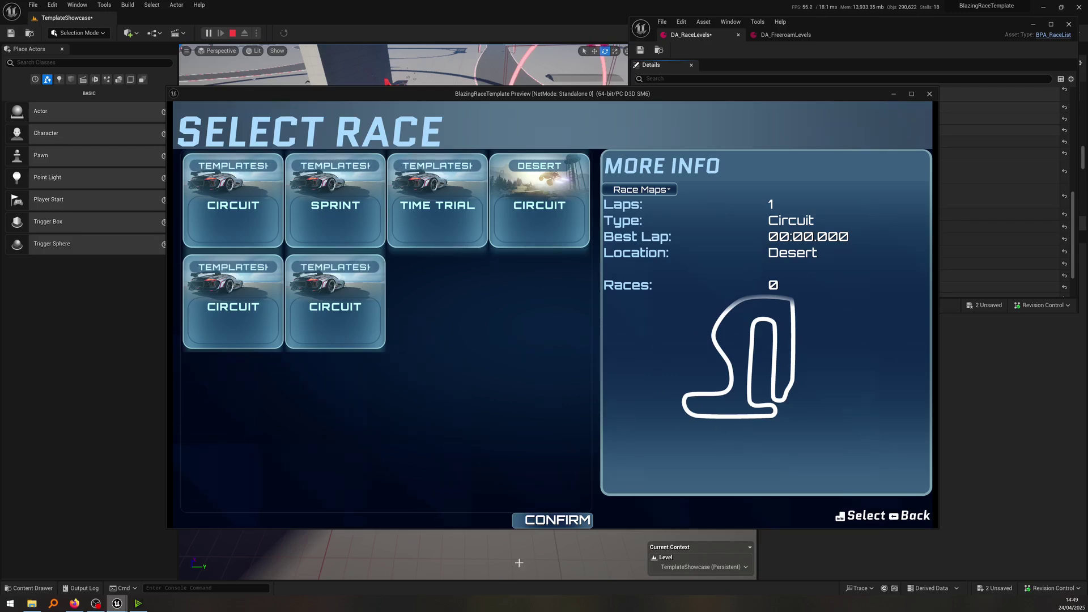
pyautogui.press('Escape')
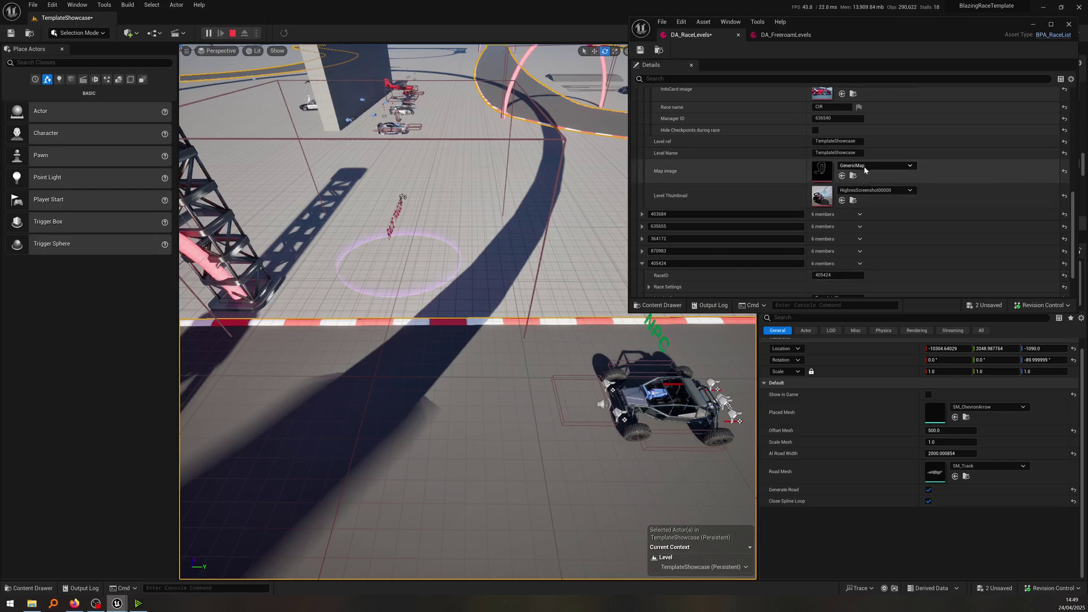
# Inspect the GenericMap texture assigned as the 636540 entry's Map Image, and return to DA_RaceLevels.
pyautogui.click(853, 175)
pyautogui.doubleClick(785, 257)
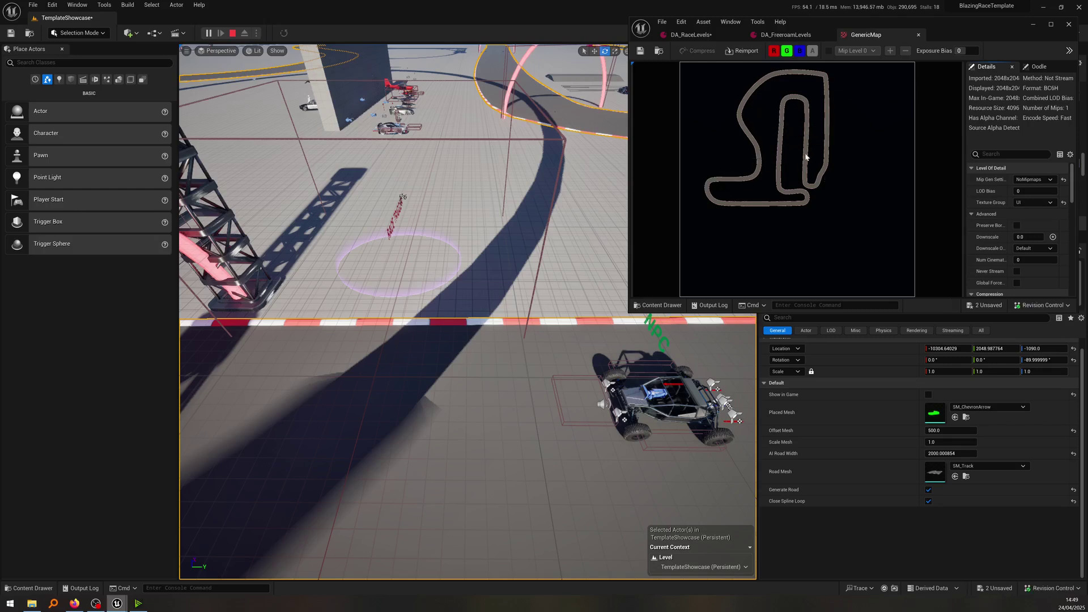
pyautogui.moveTo(287, 335); pyautogui.dragTo(204, 271, button='right')
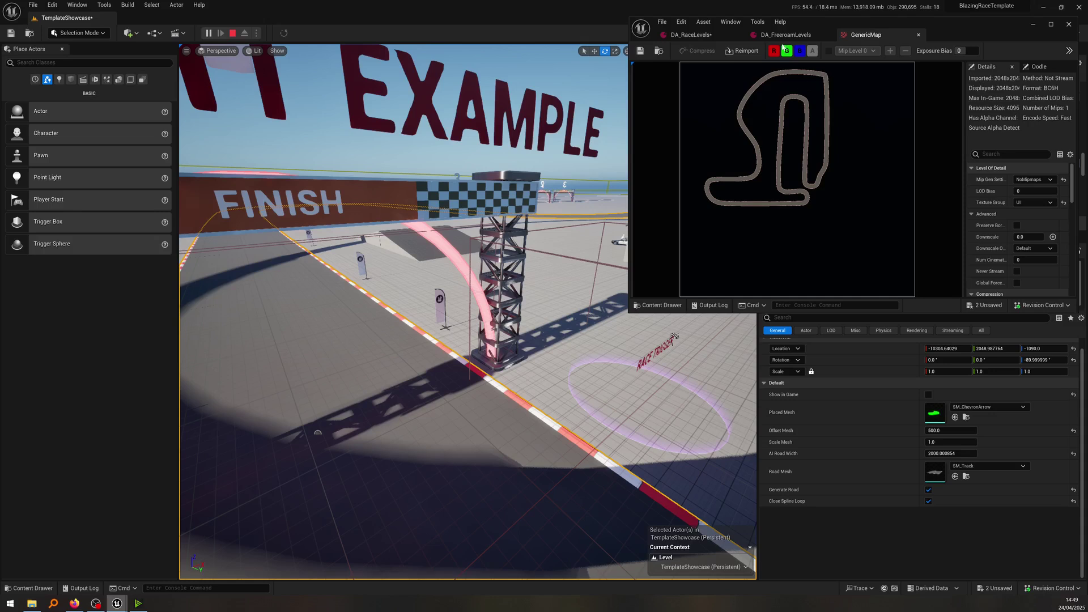
pyautogui.click(803, 39)
pyautogui.click(707, 38)
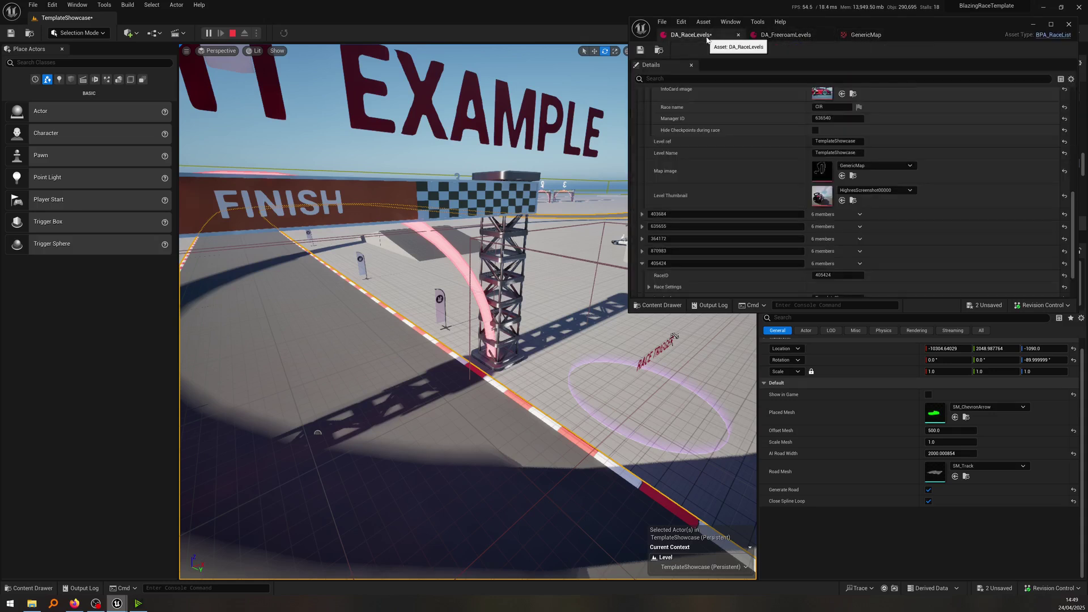
pyautogui.click(884, 166)
pyautogui.click(885, 169)
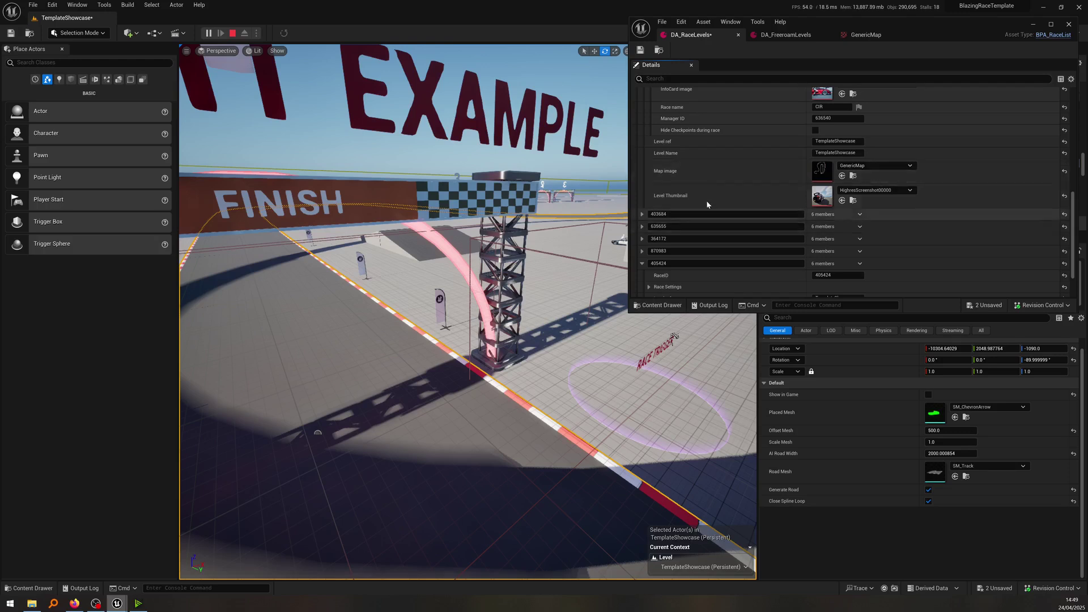
# Set the 636540 entry's Level Thumbnail to HighresScreenshot00003, view that texture, and return to DA_RaceLevels.
pyautogui.click(873, 191)
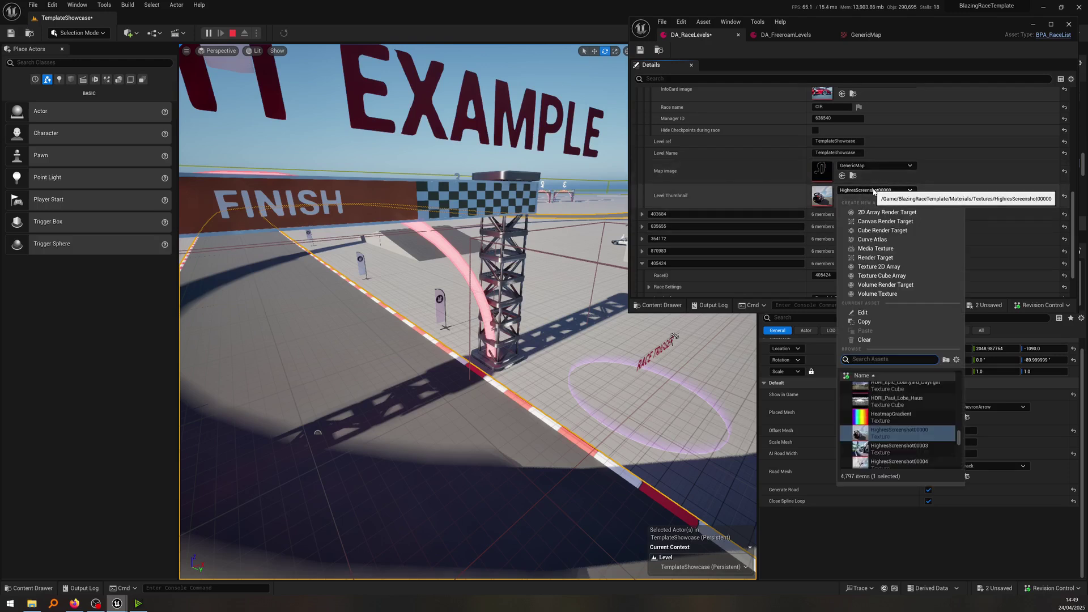
pyautogui.scroll(-2, 874, 426)
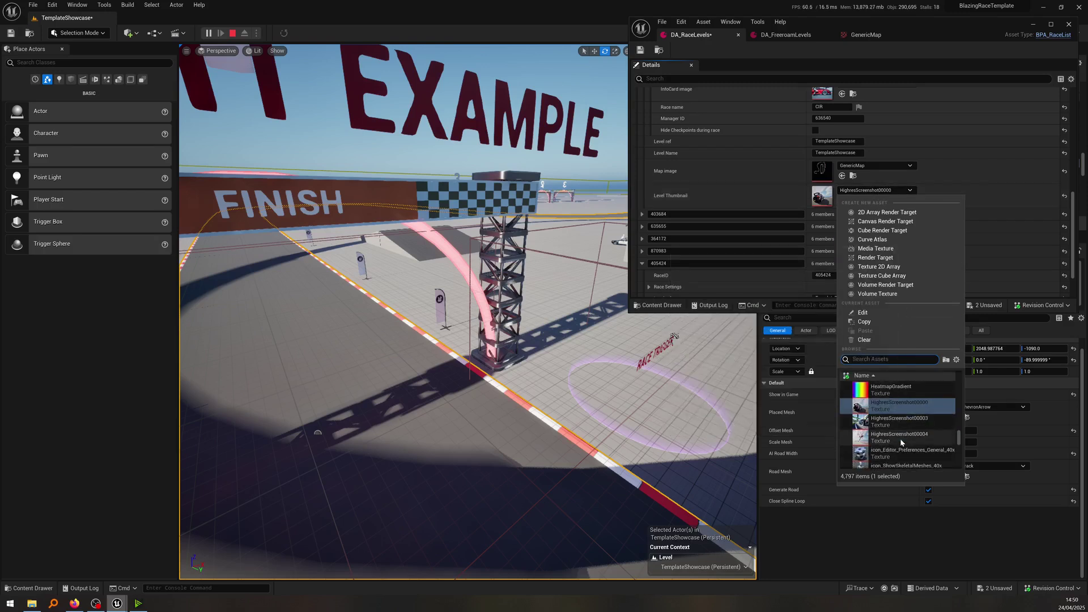
pyautogui.click(876, 422)
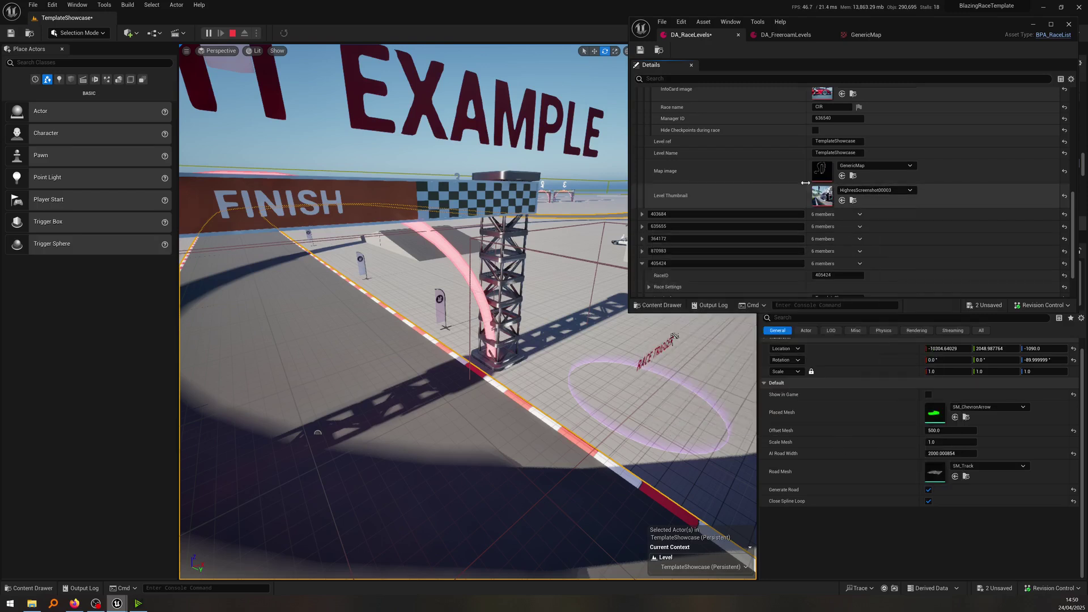
pyautogui.doubleClick(825, 196)
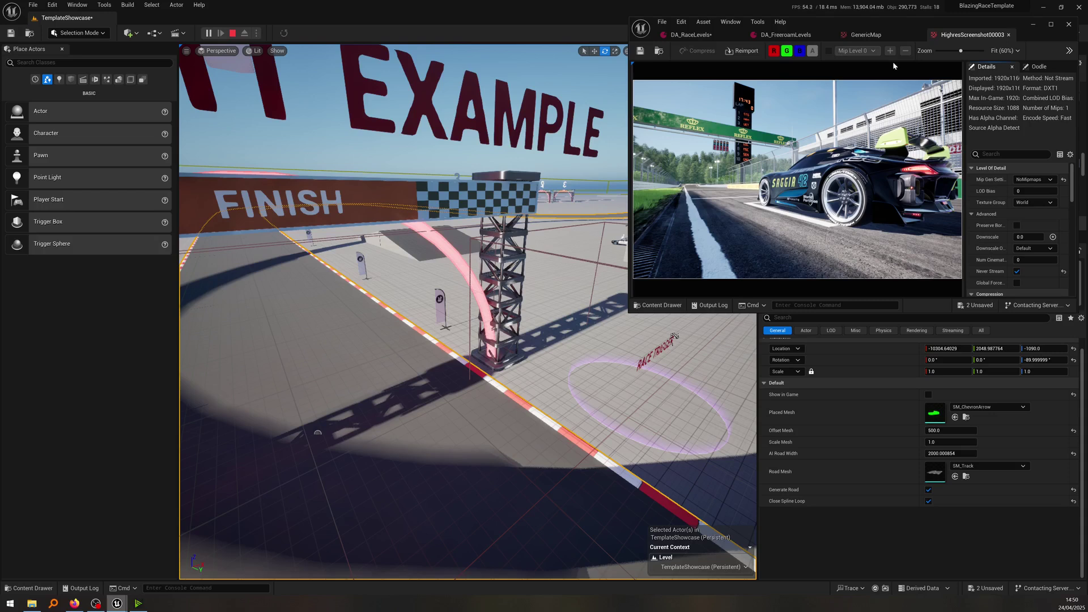
pyautogui.click(691, 35)
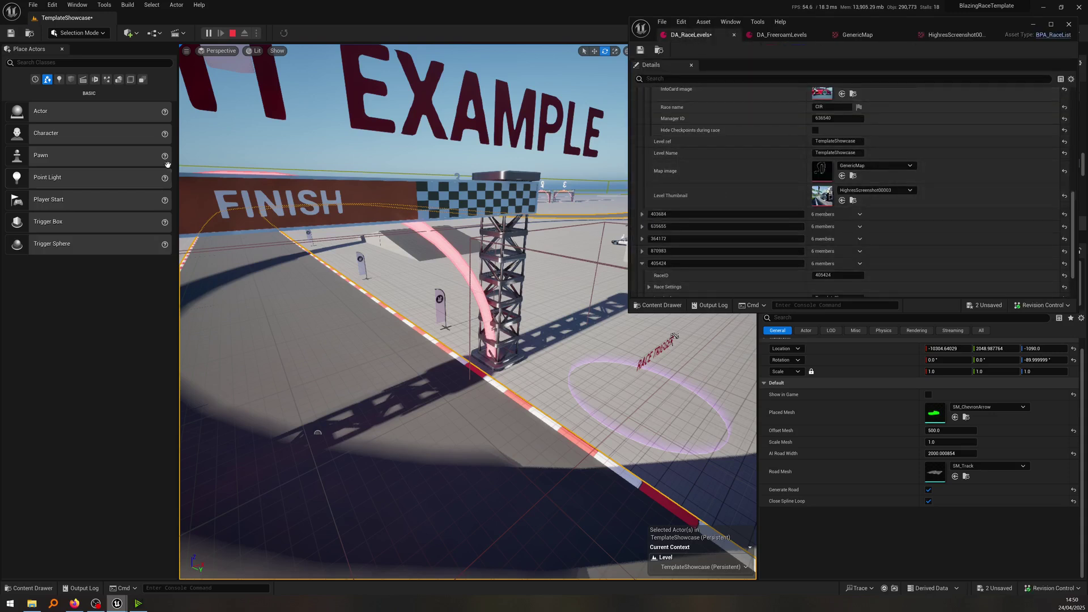
# Restart the play session and check the first circuit's new thumbnail in the single-player race selection.
pyautogui.click(233, 33)
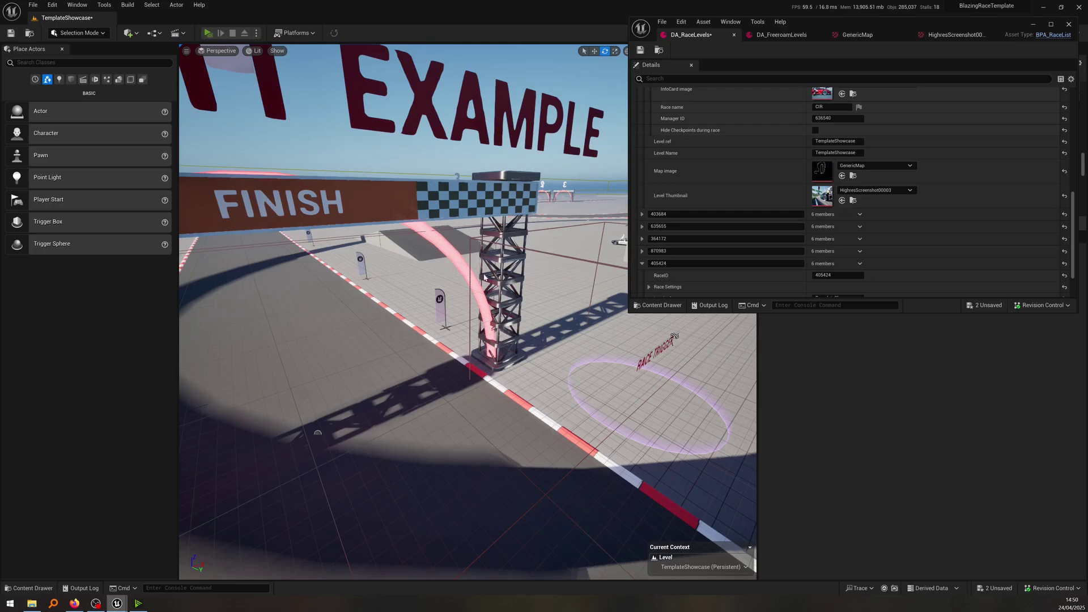
pyautogui.hotkey('alt', 'p')
pyautogui.press('p')
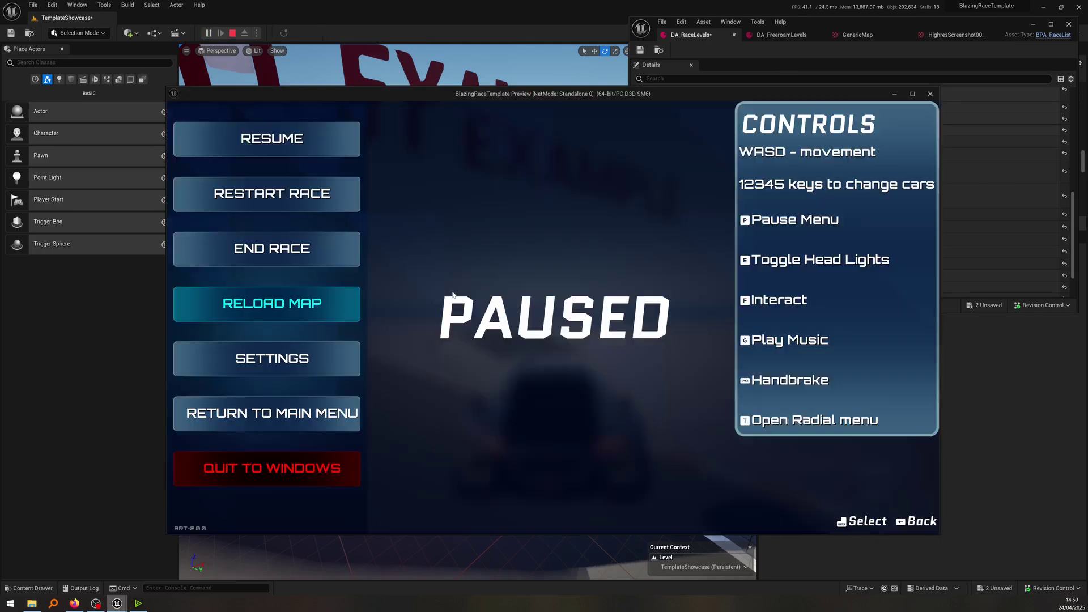
pyautogui.click(266, 420)
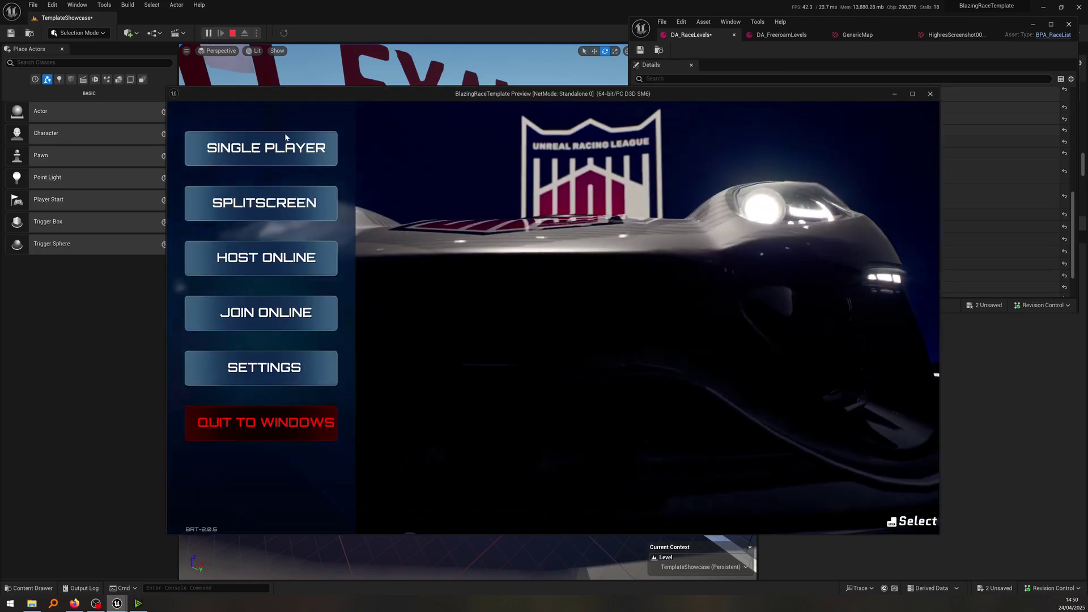
pyautogui.click(274, 154)
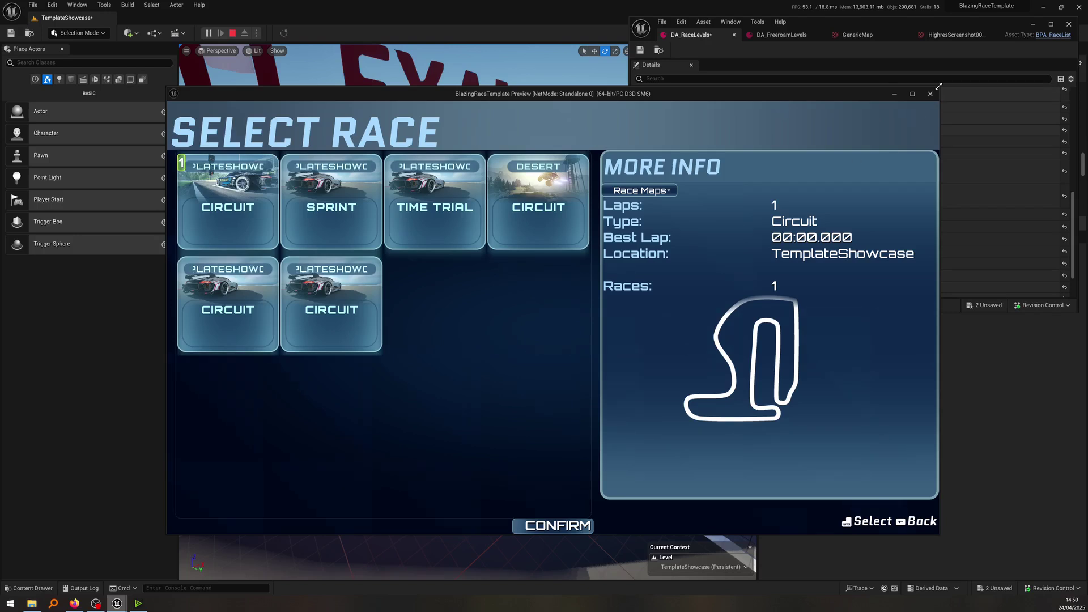
pyautogui.press('Escape')
# Set the Level Name of the last Race Data entry to "Showcase Race".
pyautogui.scroll(-2, 717, 265)
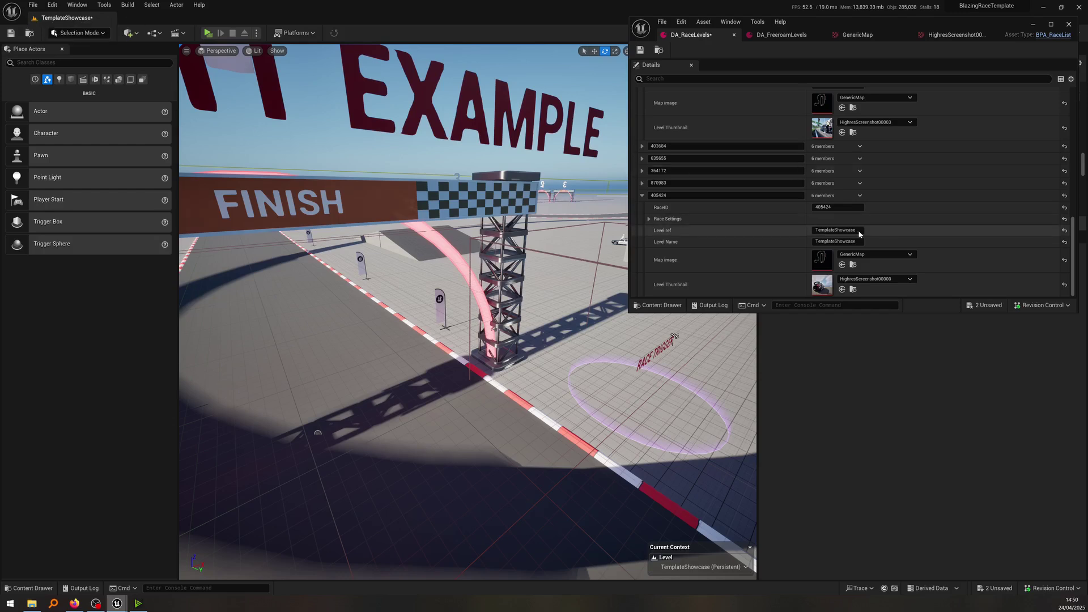
pyautogui.click(844, 241)
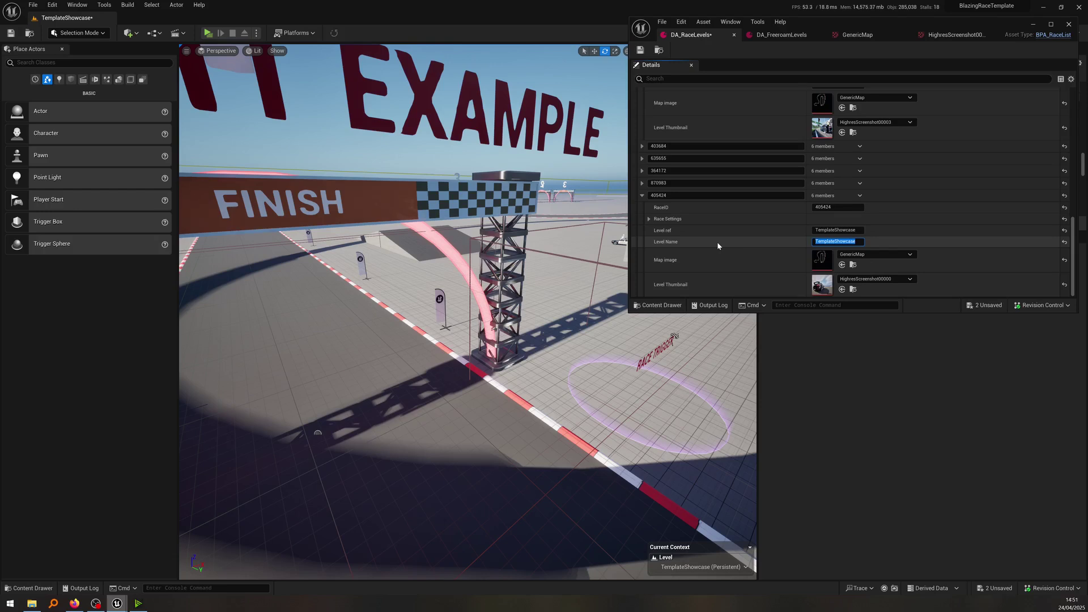
pyautogui.write('Showcase Race')
pyautogui.press('Return')
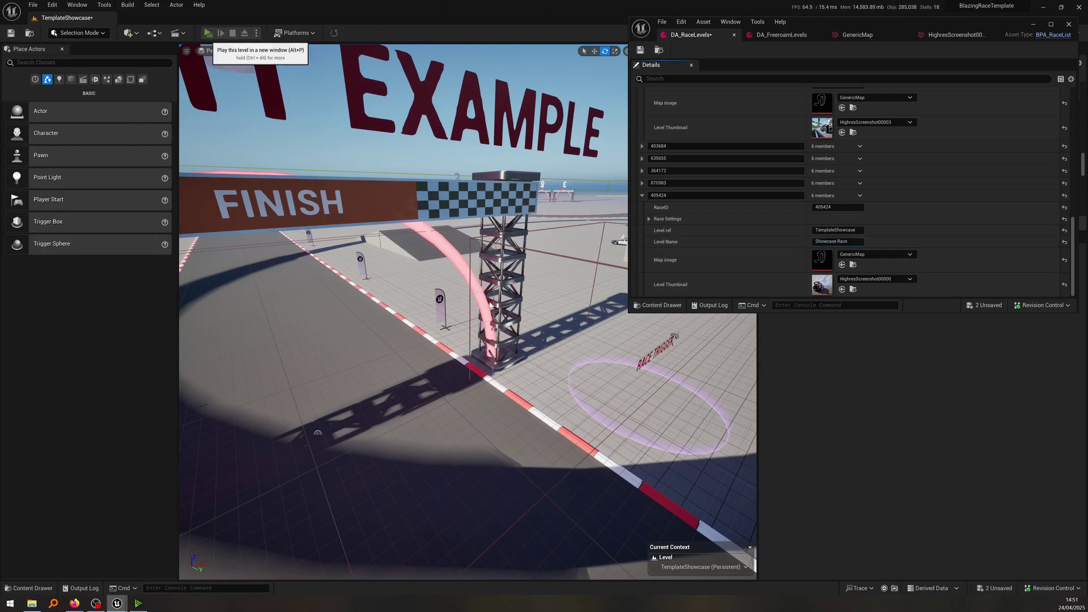
# Play the level again and check the Showcase Race card in the single-player race selection.
pyautogui.hotkey('alt', 'p')
pyautogui.press('p')
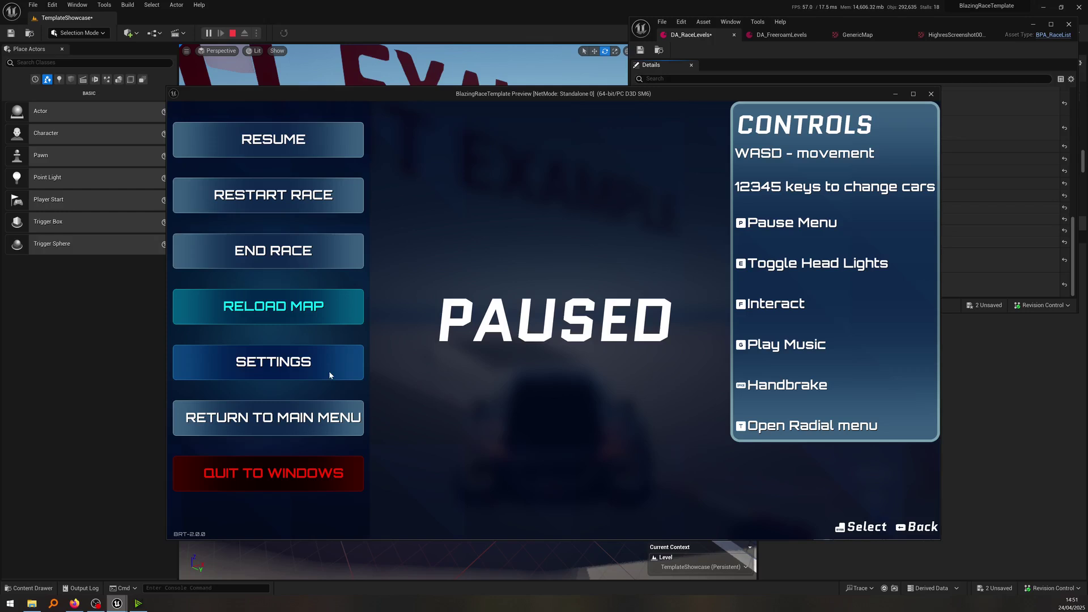
pyautogui.click(278, 418)
pyautogui.click(272, 141)
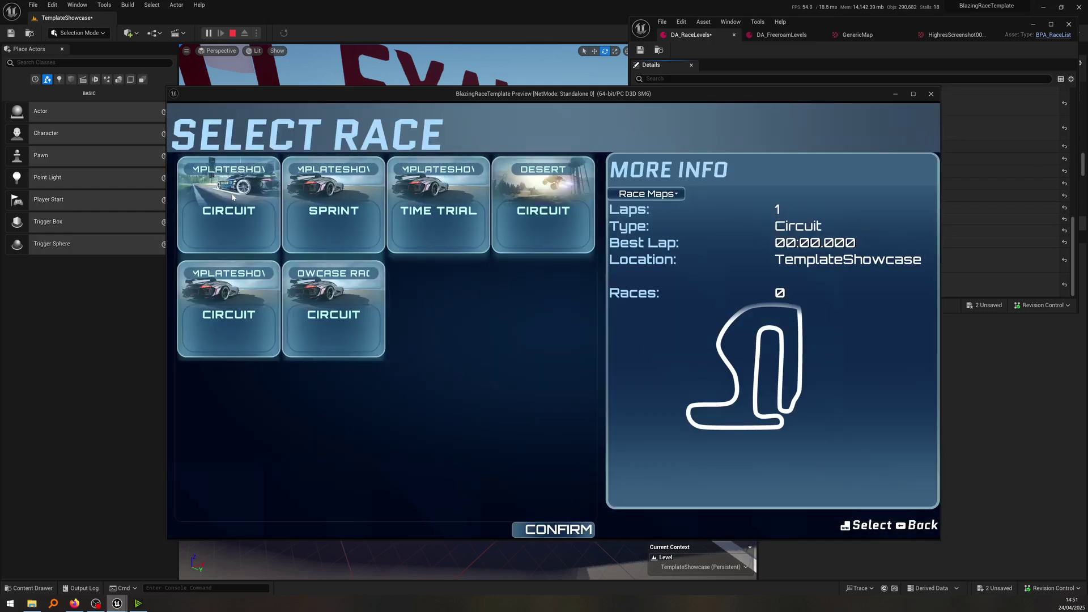
# Try queuing the first circuit and the Showcase Race circuit in the race selection, and clear both selections.
pyautogui.click(233, 197)
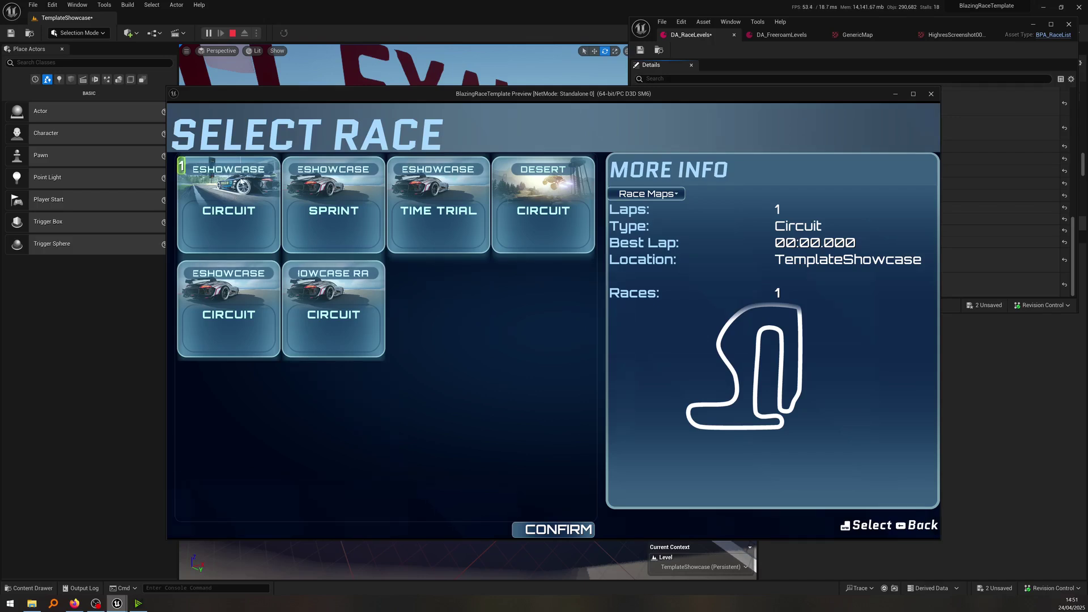
pyautogui.click(241, 217)
pyautogui.click(350, 324)
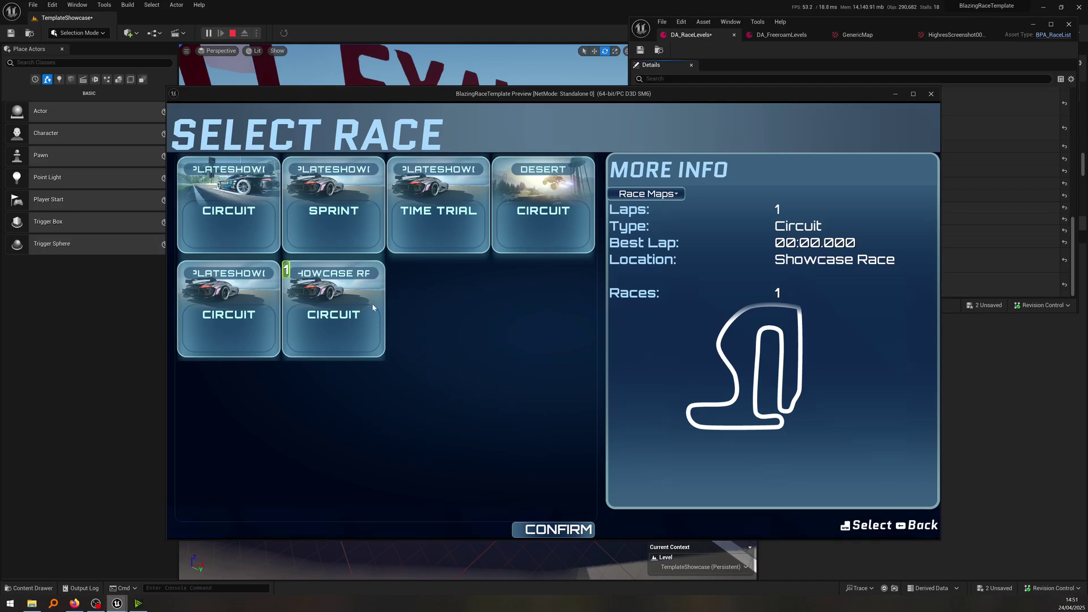
pyautogui.moveTo(749, 95); pyautogui.dragTo(742, 129)
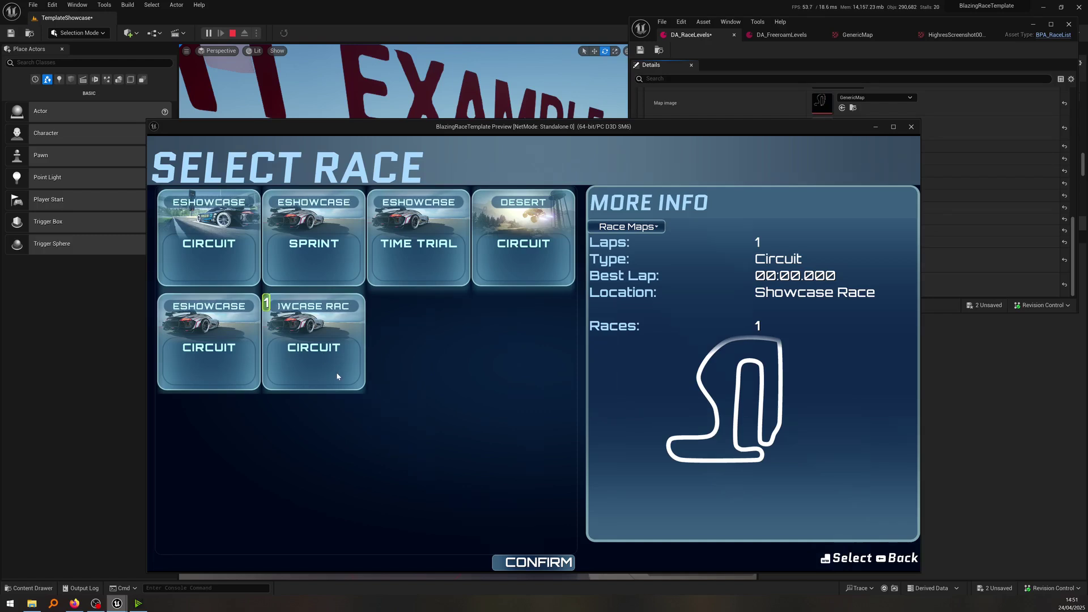
pyautogui.click(208, 249)
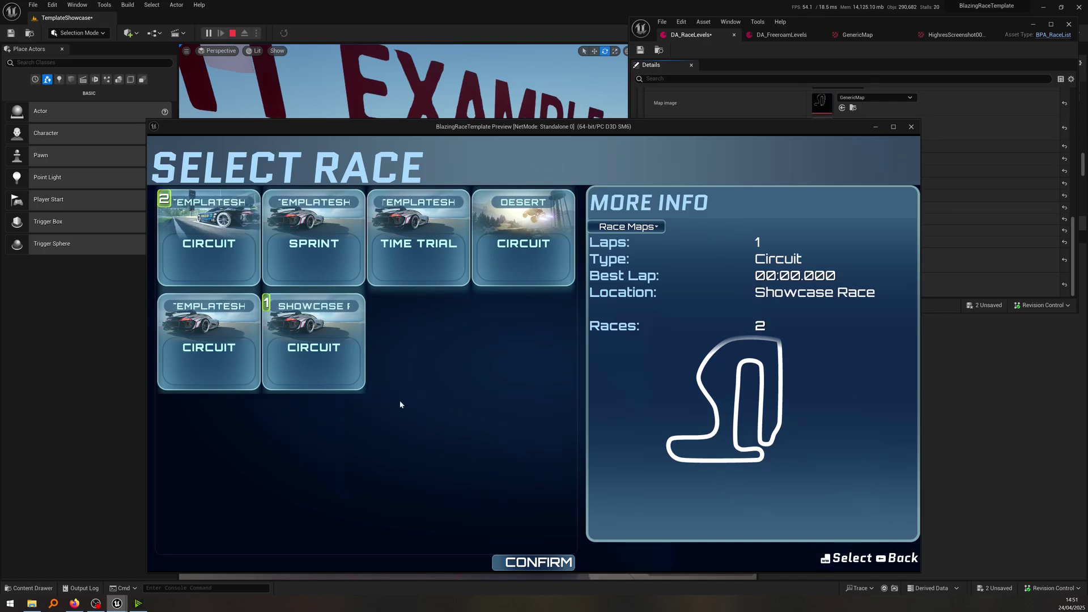
pyautogui.click(241, 281)
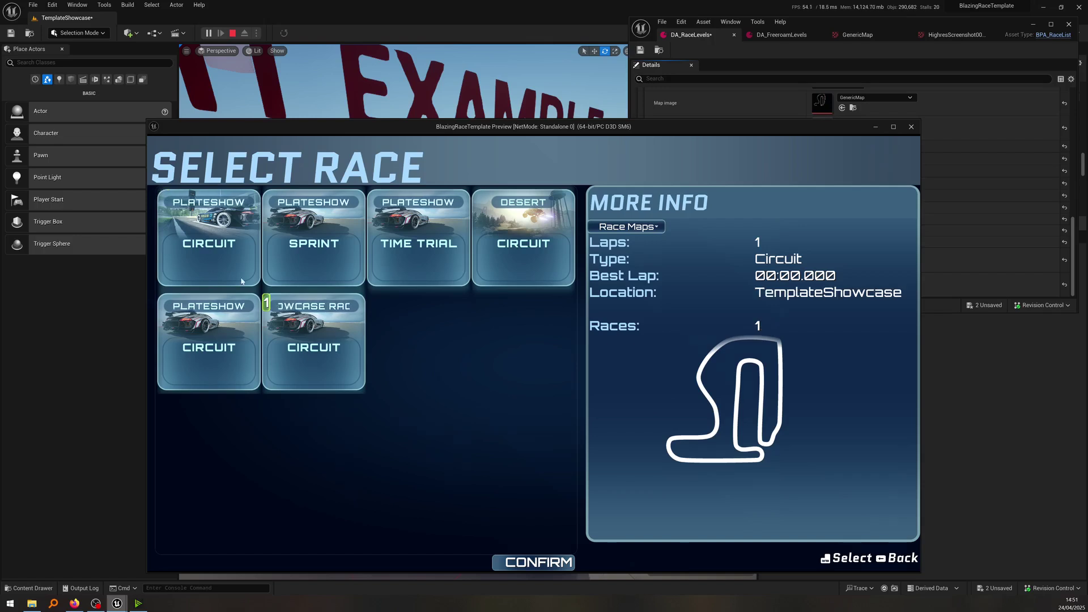
pyautogui.click(332, 356)
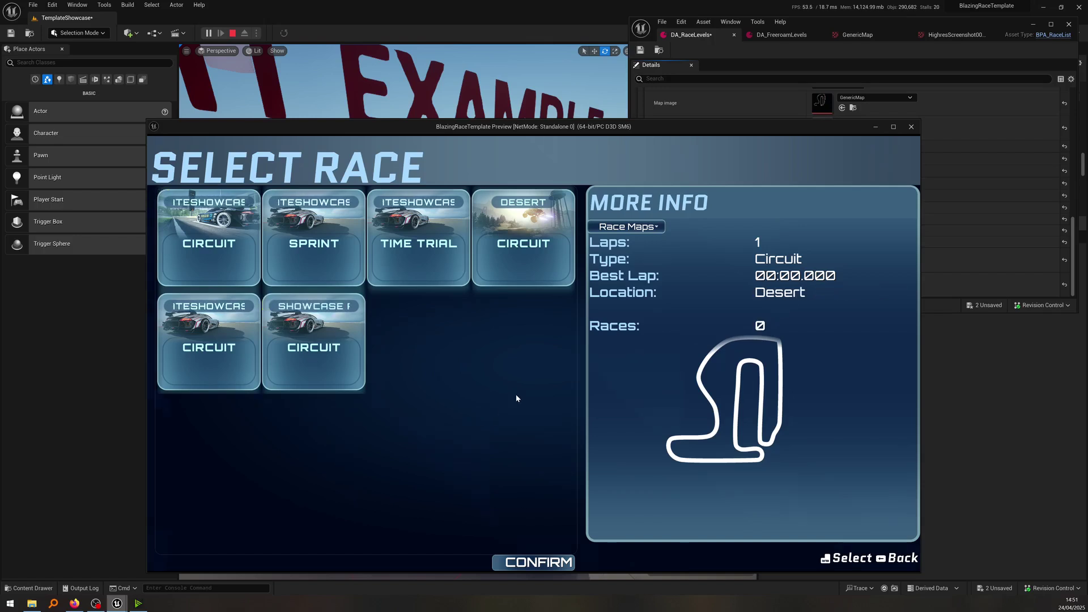